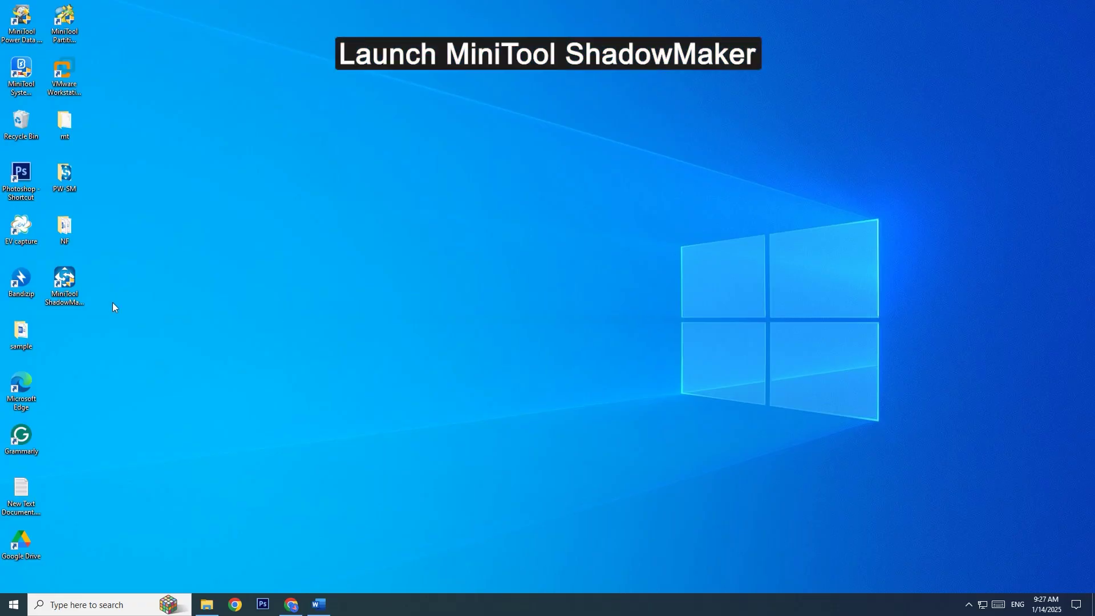
Launch MiniTool ShadowMaker, keep the trial version, and go to the Backup page.
{"action": "double_click", "coordinate": [73, 299]}
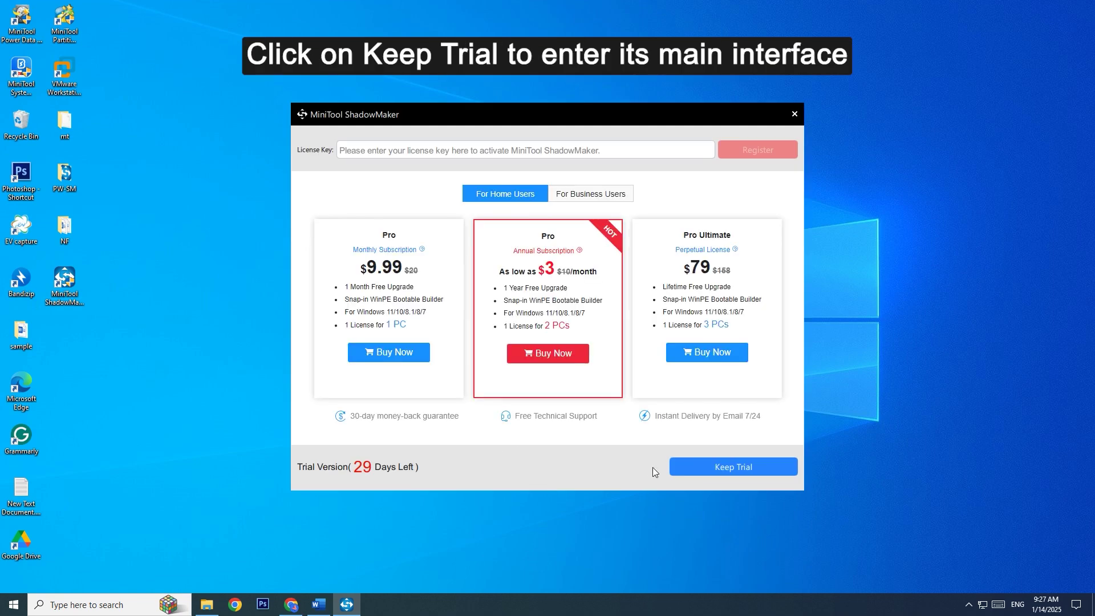
{"action": "left_click", "coordinate": [741, 473]}
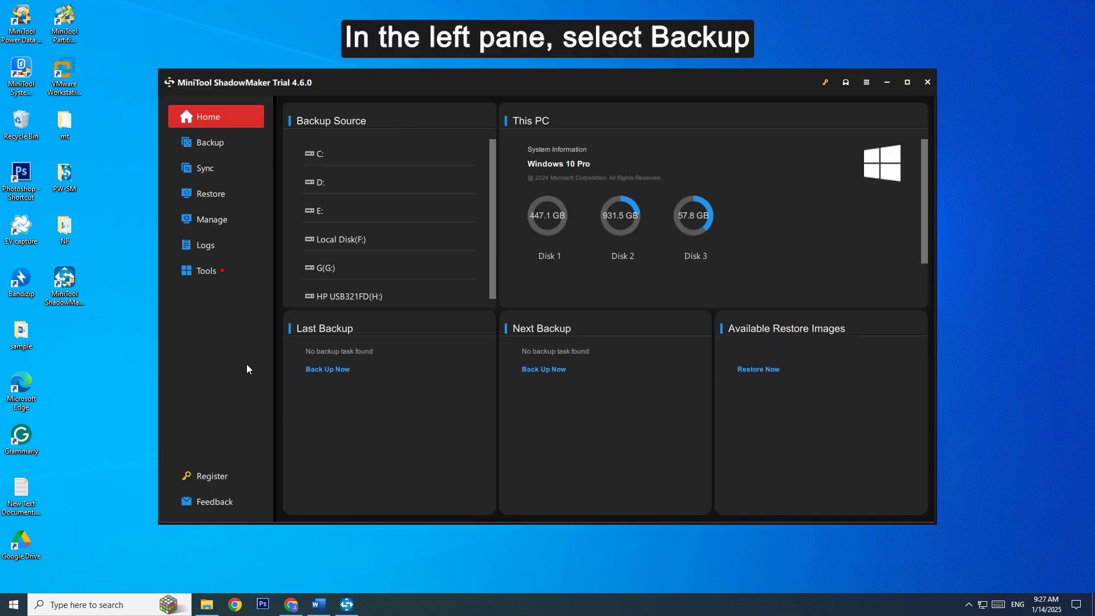
{"action": "left_click", "coordinate": [213, 149]}
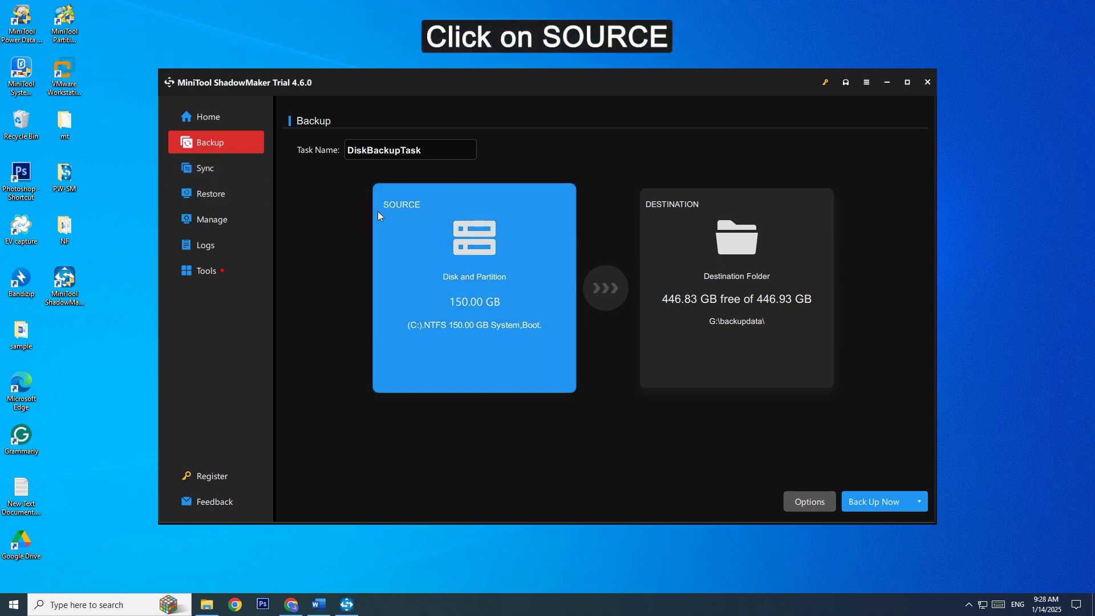
Set the backup source to Folders and Files with the Desktop 'sample' folder checked.
{"action": "left_click", "coordinate": [411, 222]}
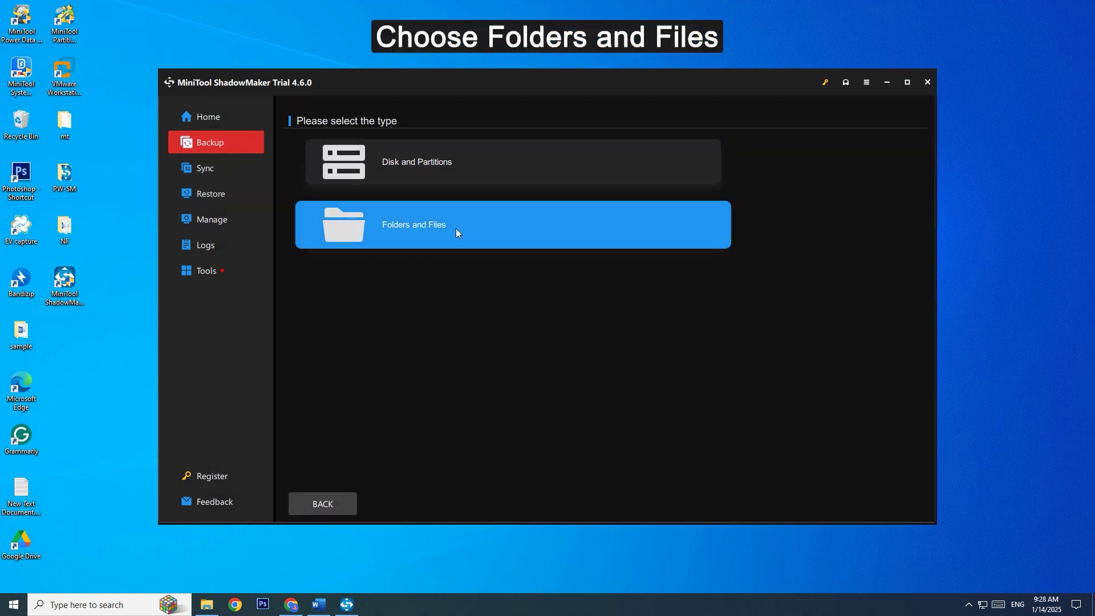
{"action": "left_click", "coordinate": [413, 230]}
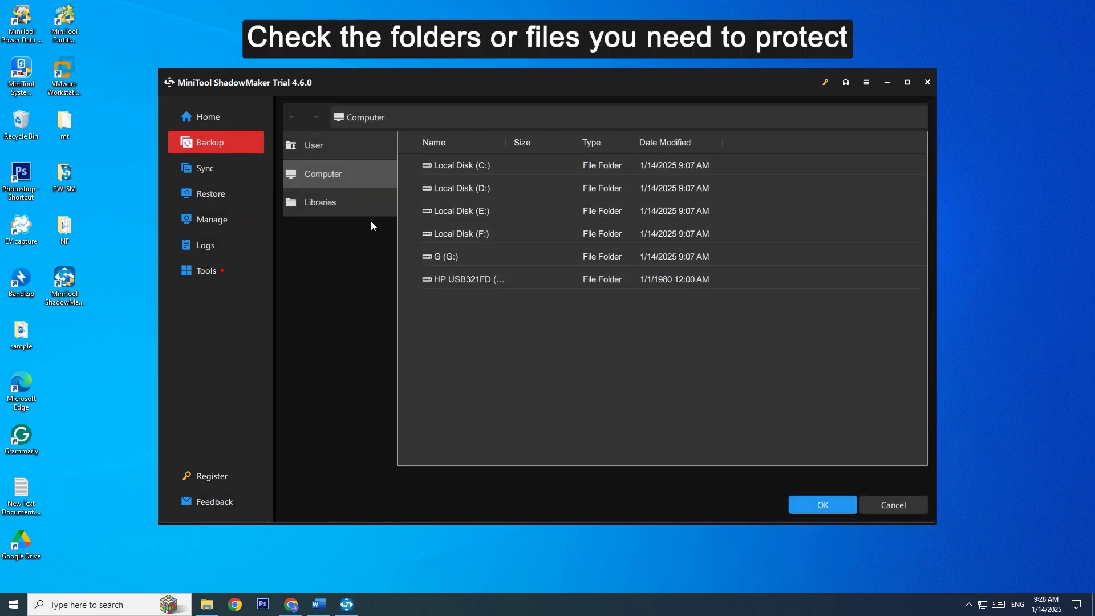
{"action": "left_click", "coordinate": [330, 147]}
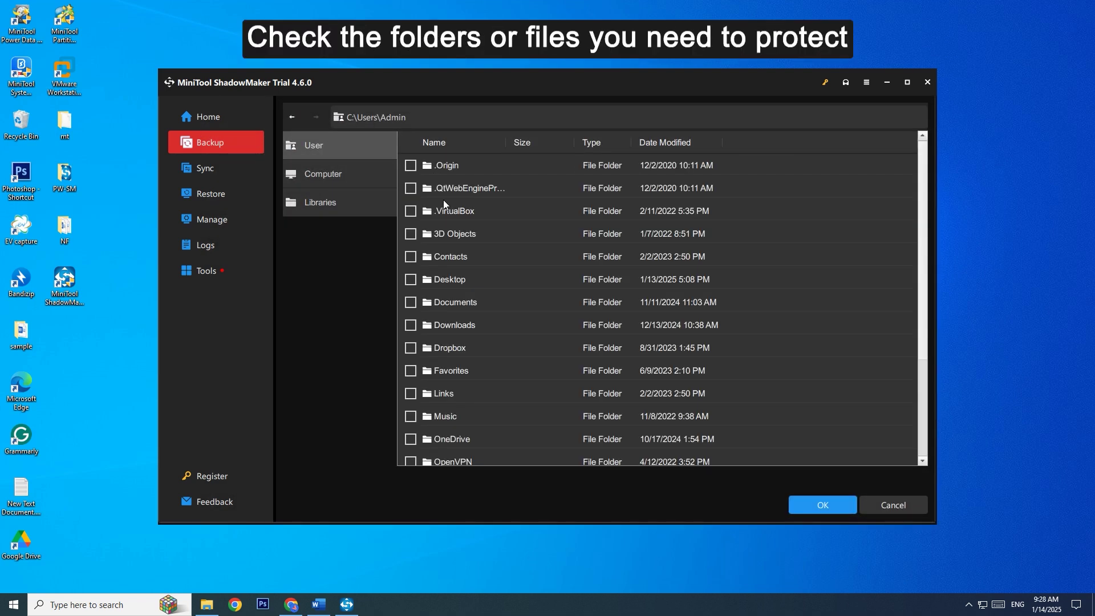
{"action": "double_click", "coordinate": [452, 277]}
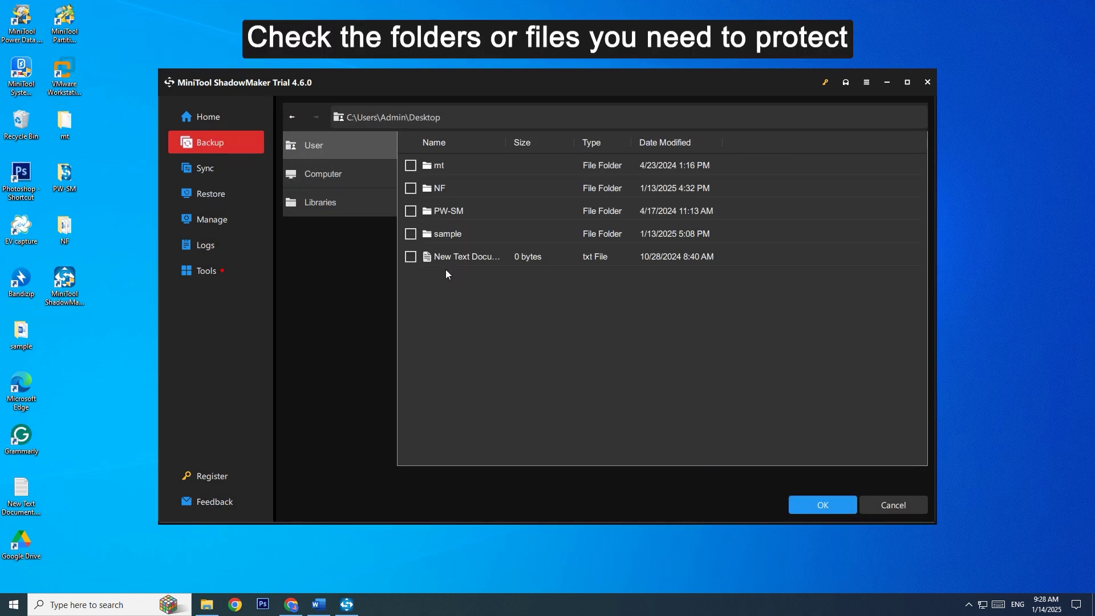
{"action": "left_click", "coordinate": [411, 236]}
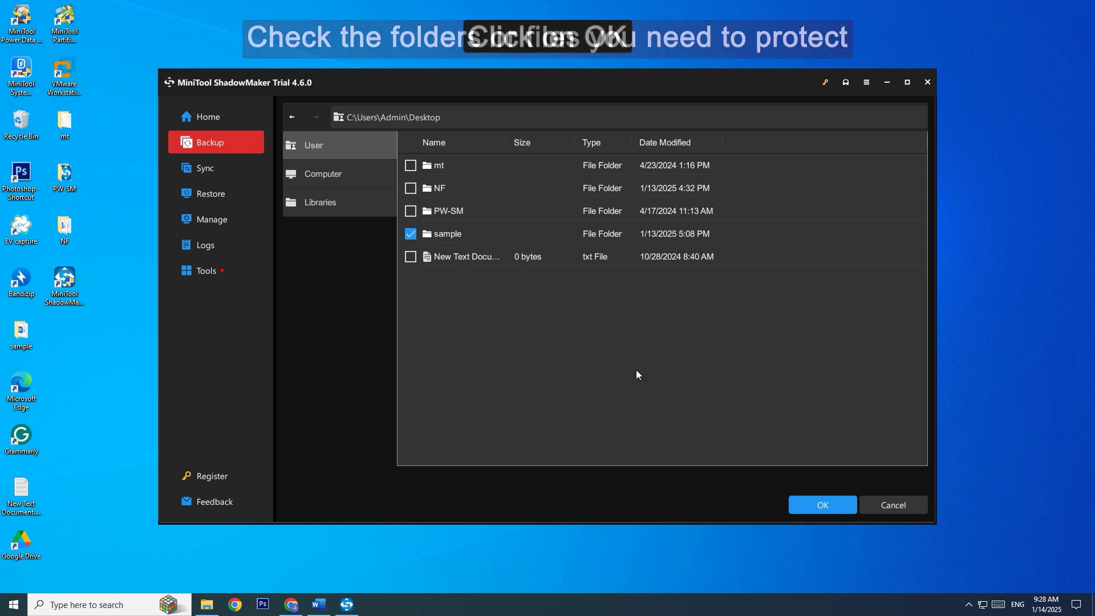
Confirm the sample folder source and set the HP USB drive H: as destination.
{"action": "left_click", "coordinate": [814, 507]}
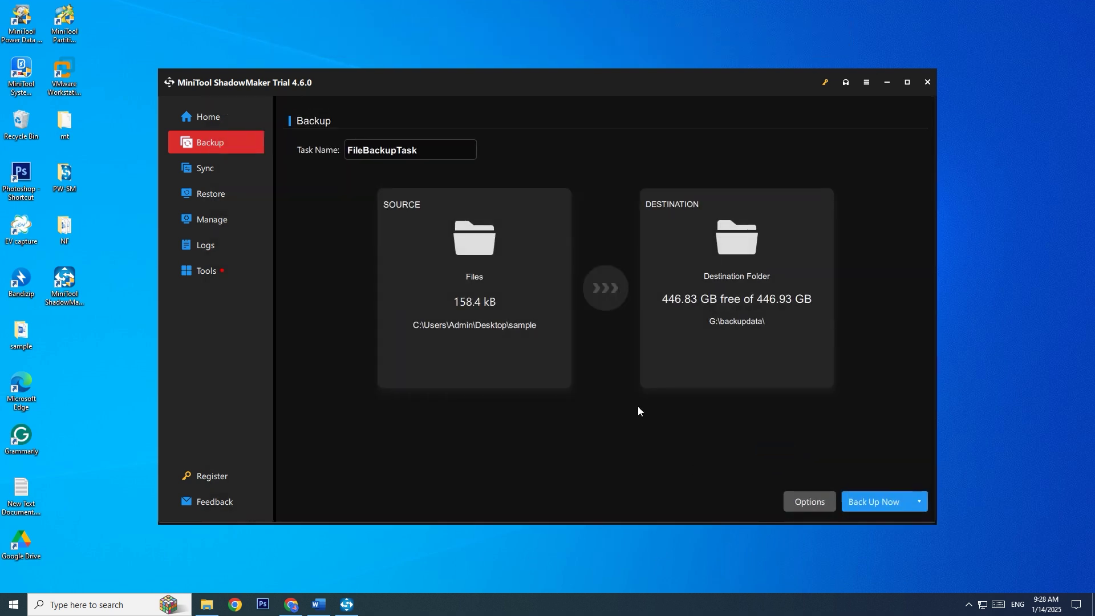
{"action": "left_click", "coordinate": [689, 247]}
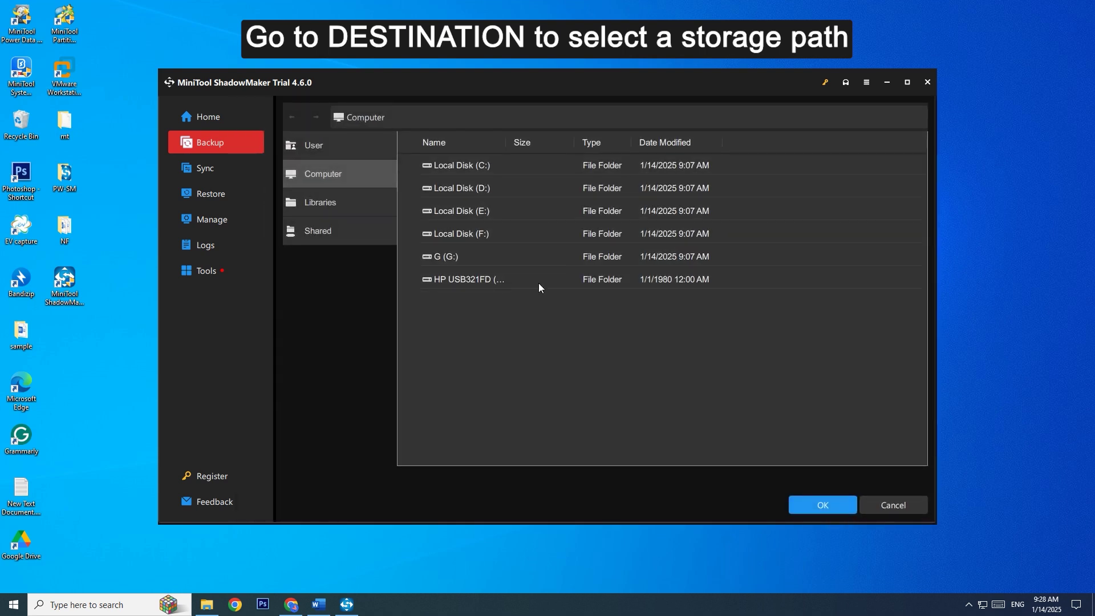
{"action": "left_click", "coordinate": [564, 279]}
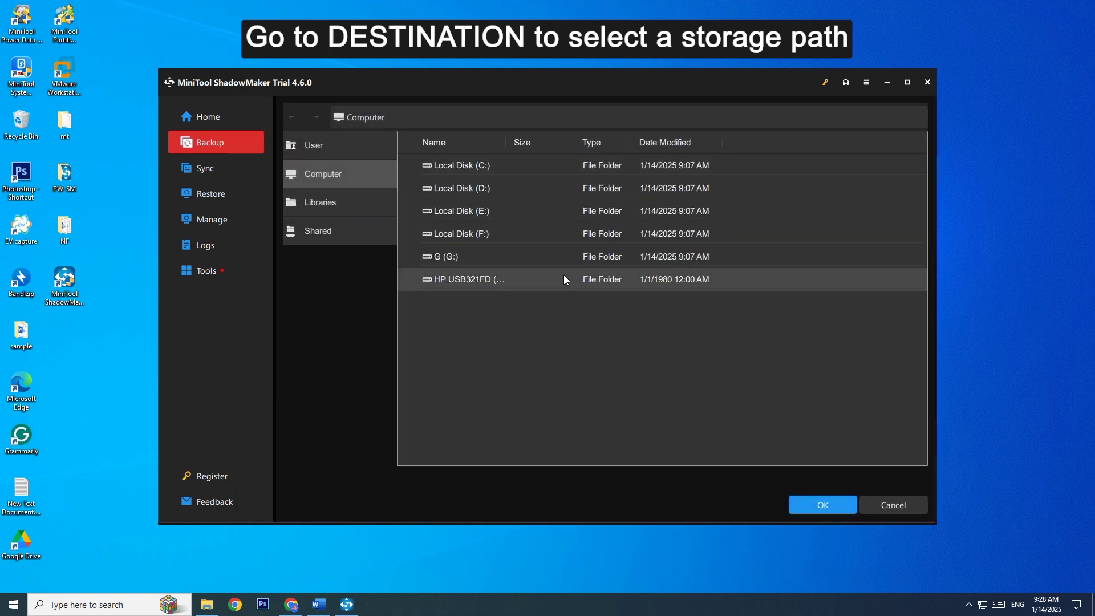
{"action": "left_click", "coordinate": [802, 509]}
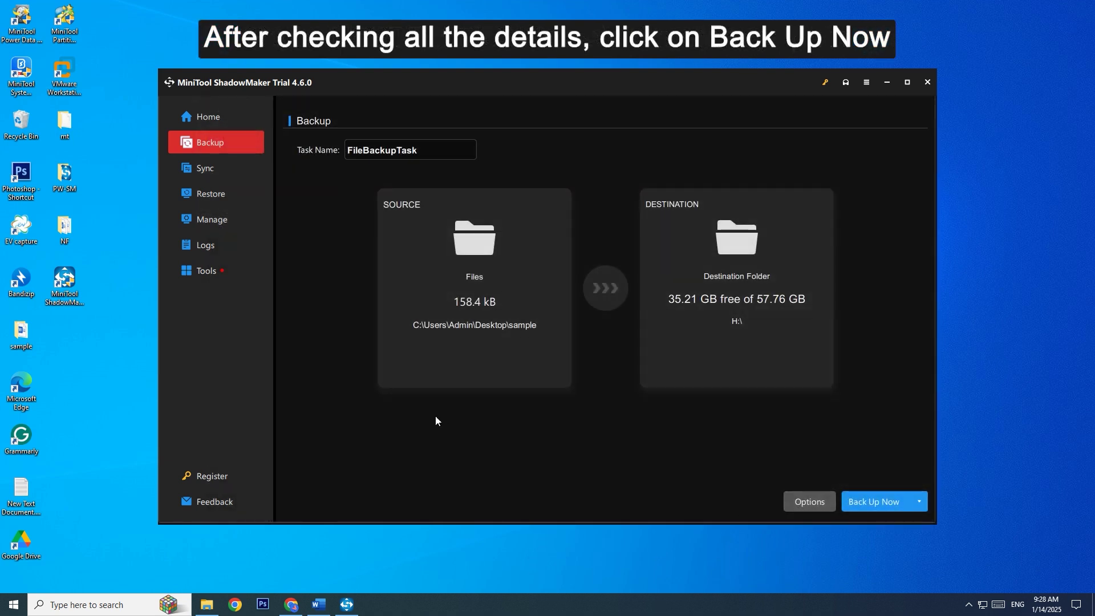
Run the backup to H:\ and quit MiniTool ShadowMaker once it completes.
{"action": "left_click", "coordinate": [882, 504]}
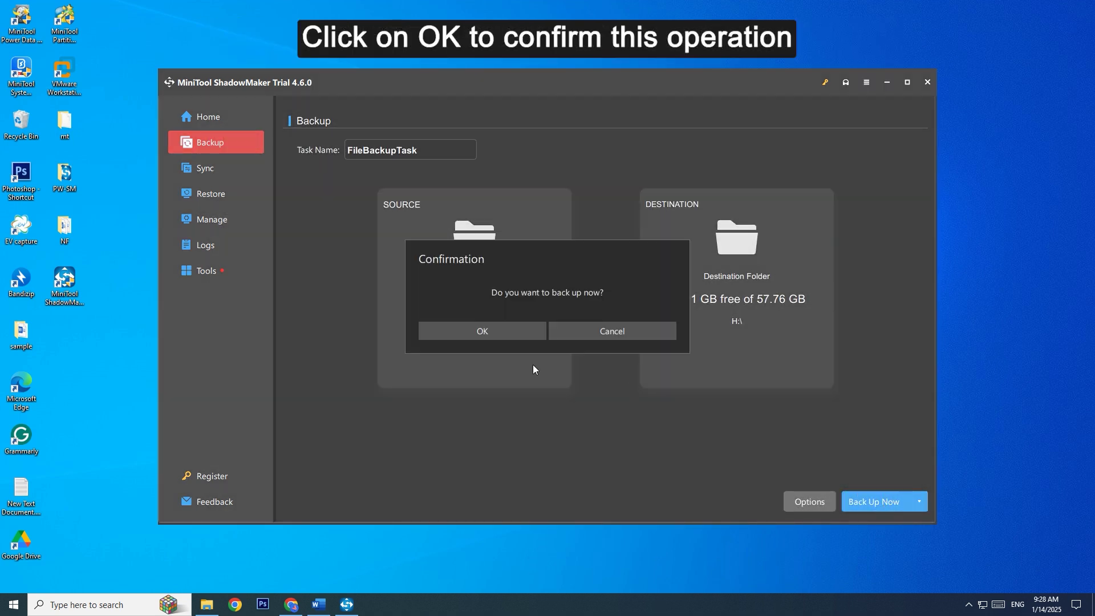
{"action": "left_click", "coordinate": [508, 339]}
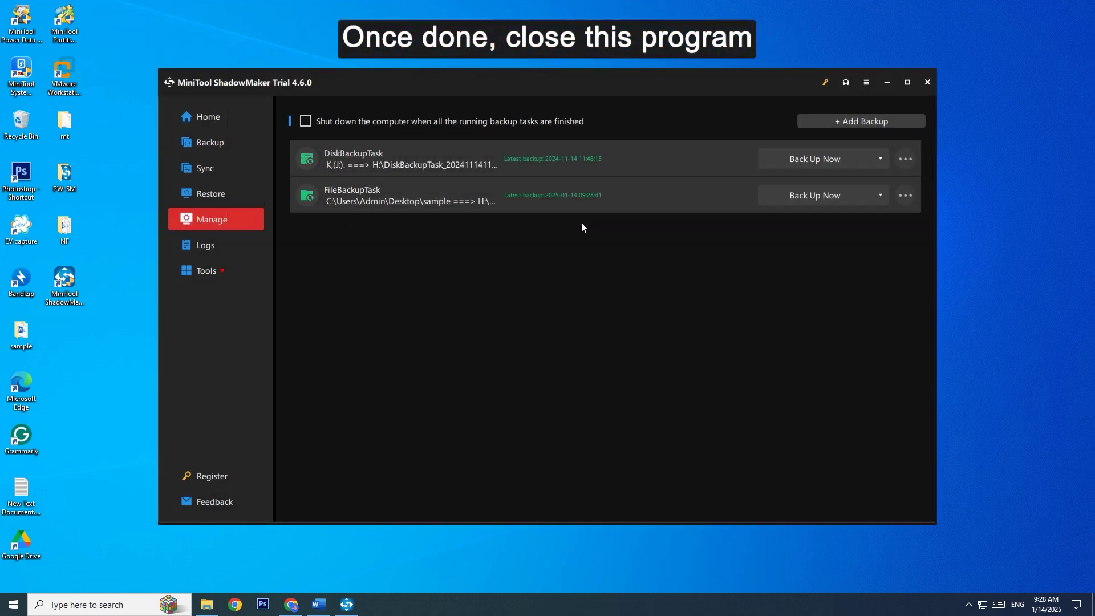
{"action": "left_click", "coordinate": [929, 81]}
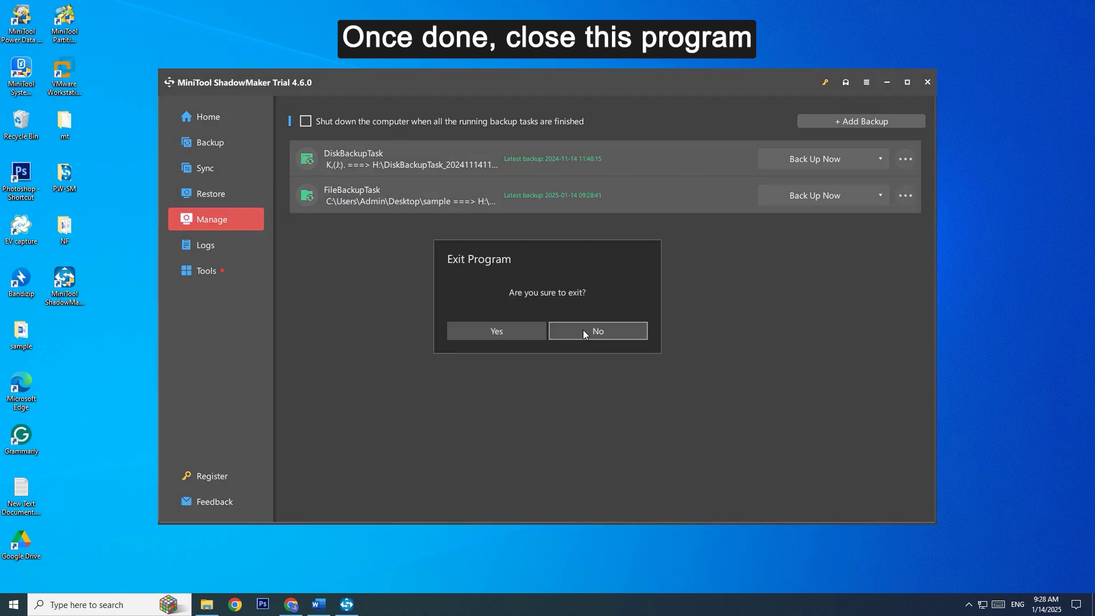
{"action": "left_click", "coordinate": [493, 337]}
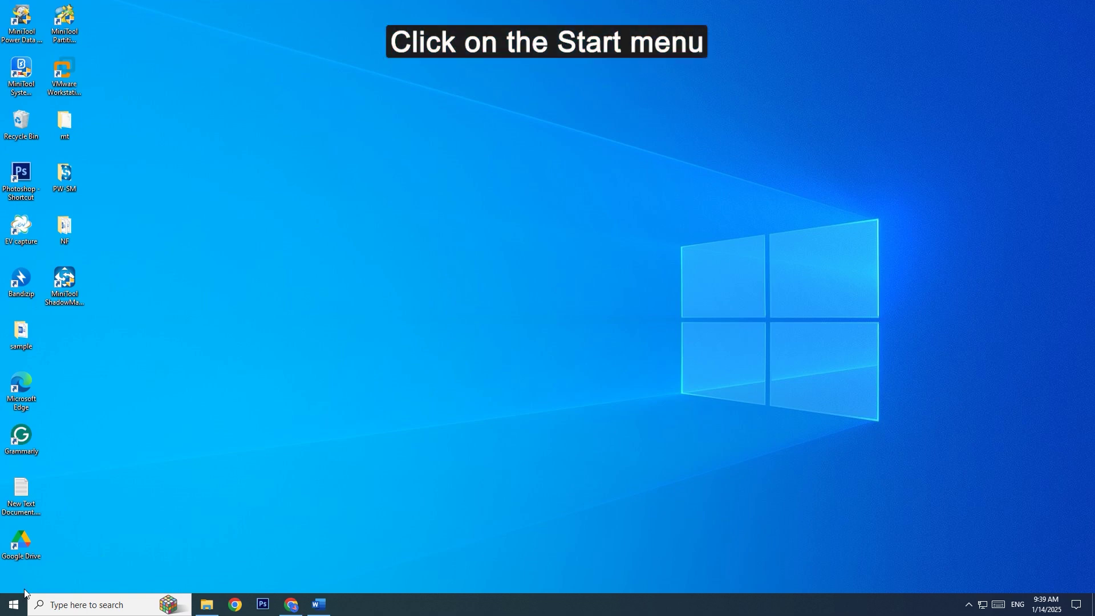
Open Windows Settings from the Start menu and go to Update & Security.
{"action": "left_click", "coordinate": [13, 606]}
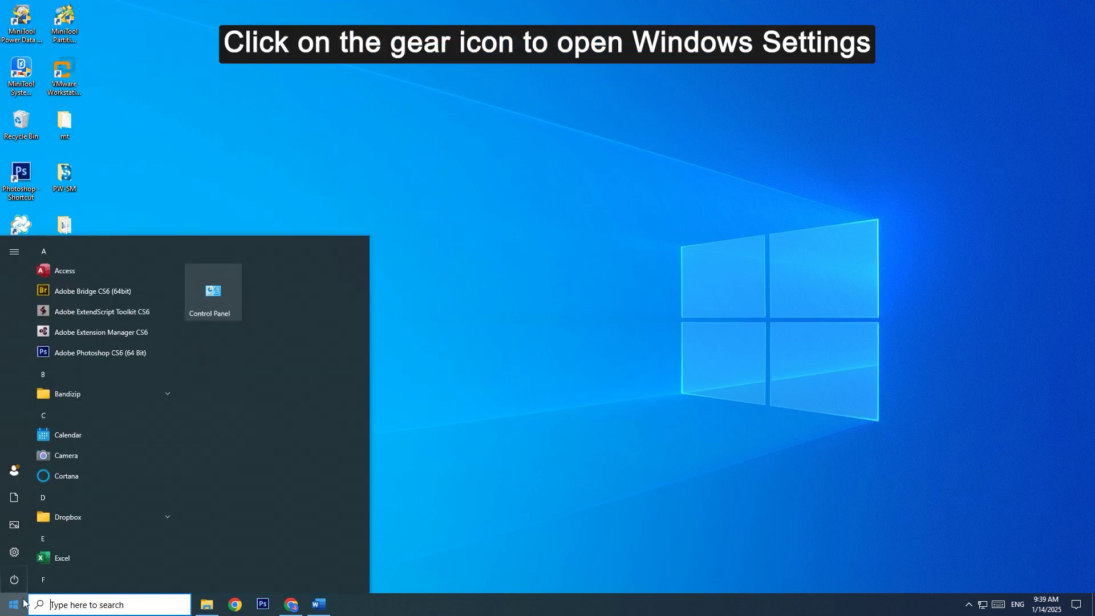
{"action": "left_click", "coordinate": [18, 556]}
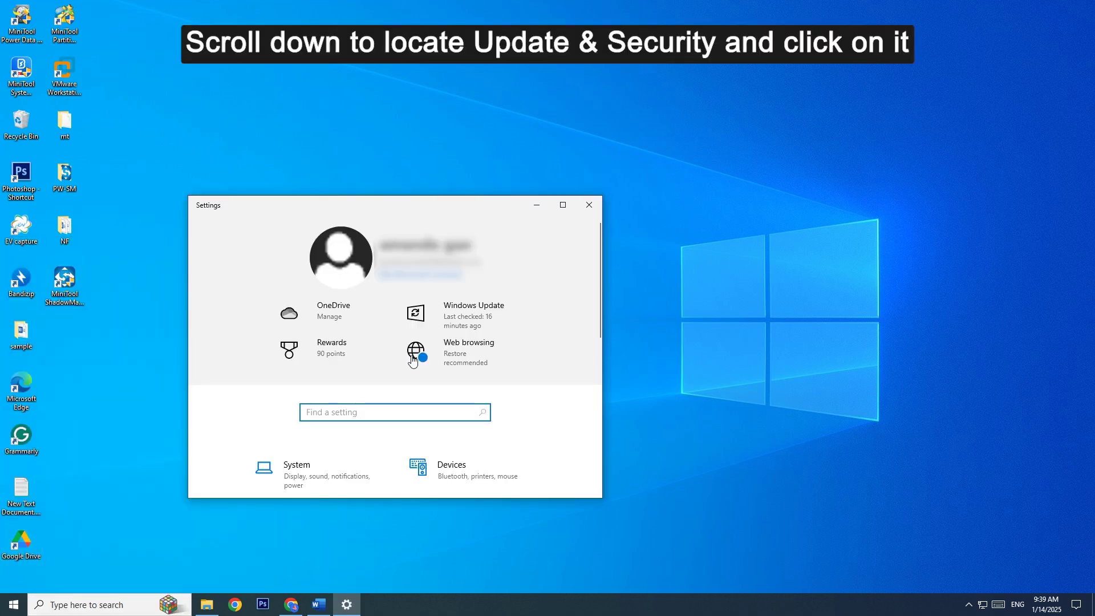
{"action": "scroll", "coordinate": [414, 358], "scroll_direction": "down", "scroll_amount": 4}
{"action": "scroll", "coordinate": [413, 359], "scroll_direction": "down", "scroll_amount": 3}
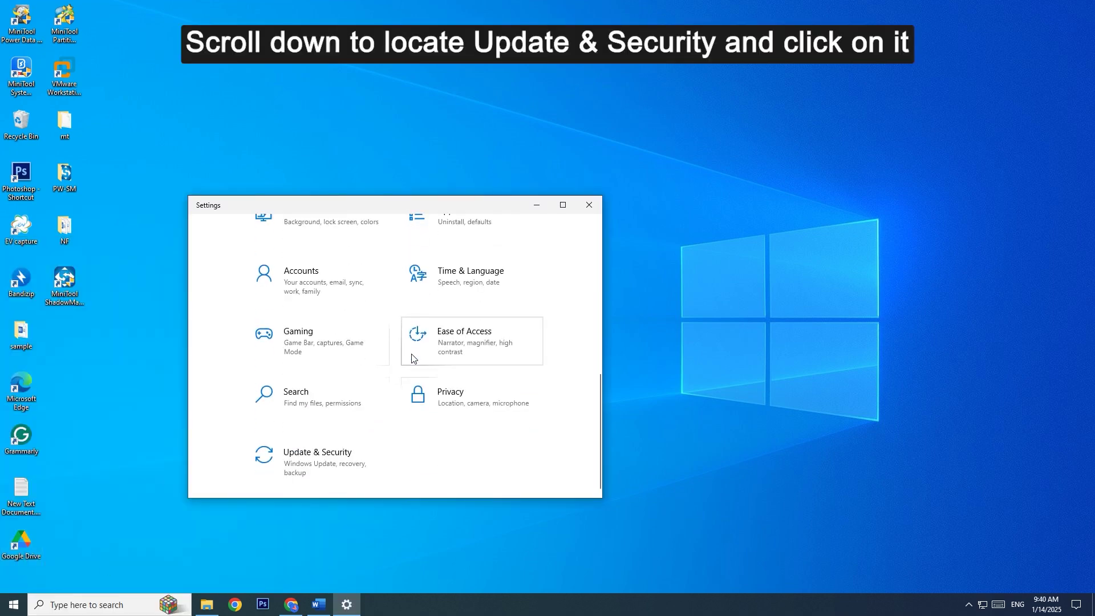
{"action": "left_click", "coordinate": [357, 458]}
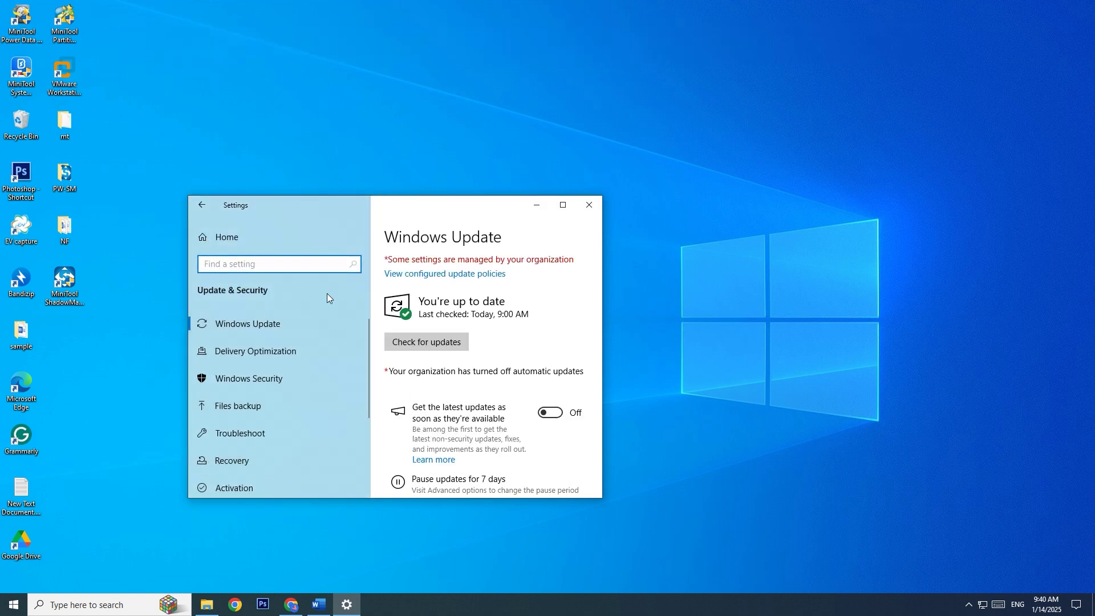
Run the Windows Update troubleshooter from Troubleshoot > Additional troubleshooters.
{"action": "scroll", "coordinate": [310, 330], "scroll_direction": "down", "scroll_amount": 1}
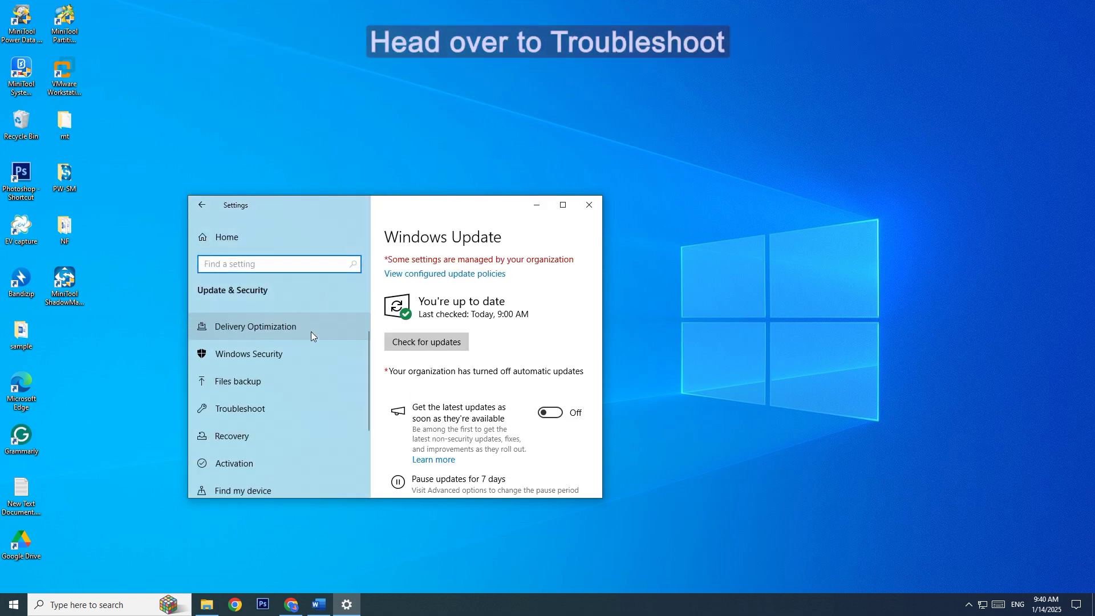
{"action": "left_click", "coordinate": [263, 415]}
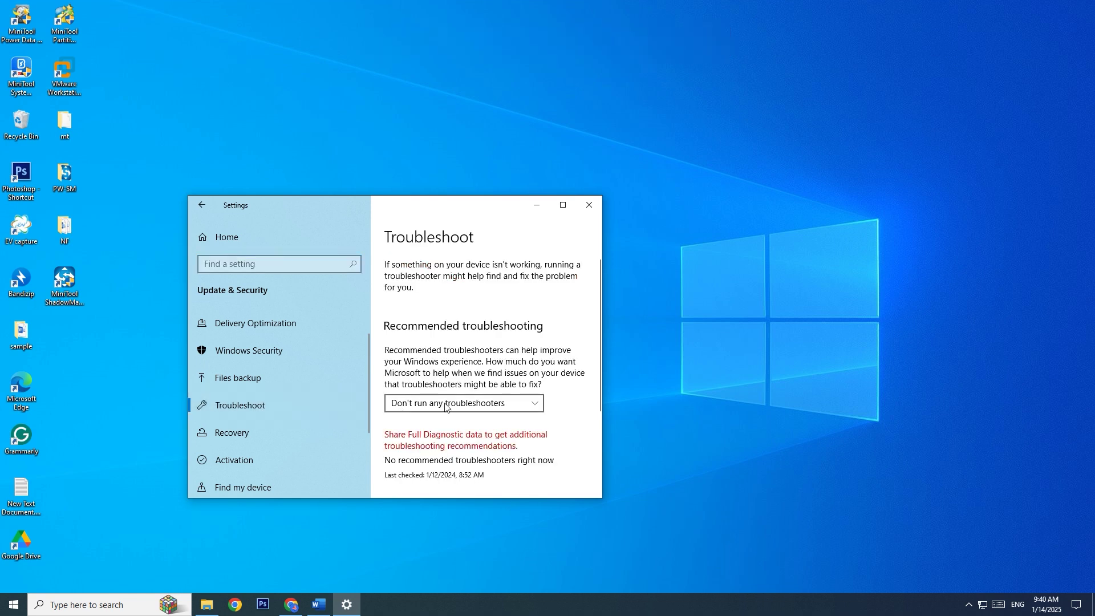
{"action": "scroll", "coordinate": [506, 402], "scroll_direction": "down", "scroll_amount": 3}
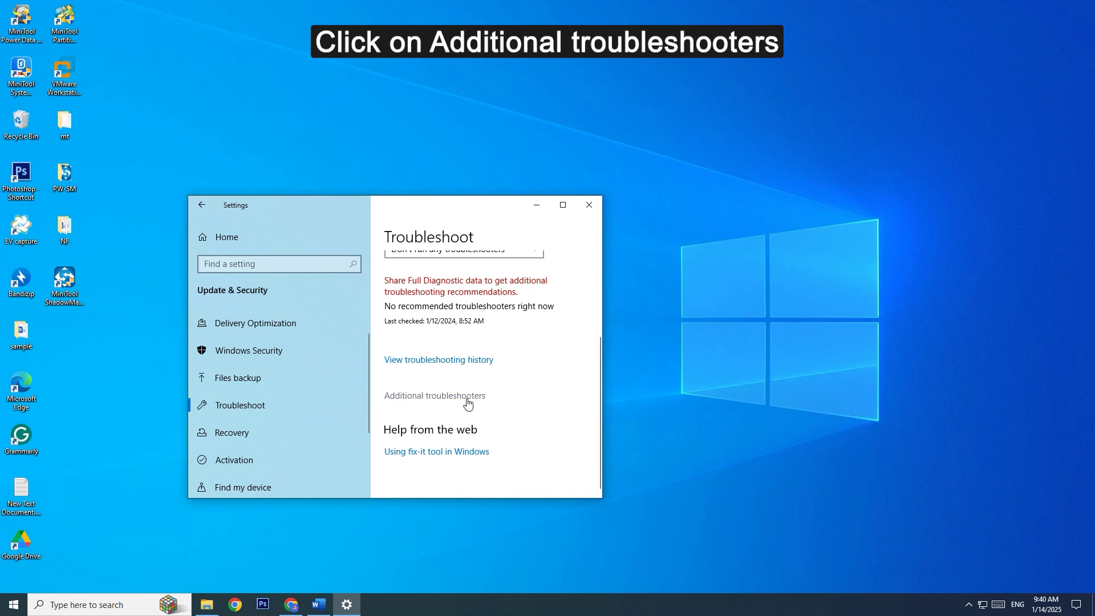
{"action": "left_click", "coordinate": [467, 403]}
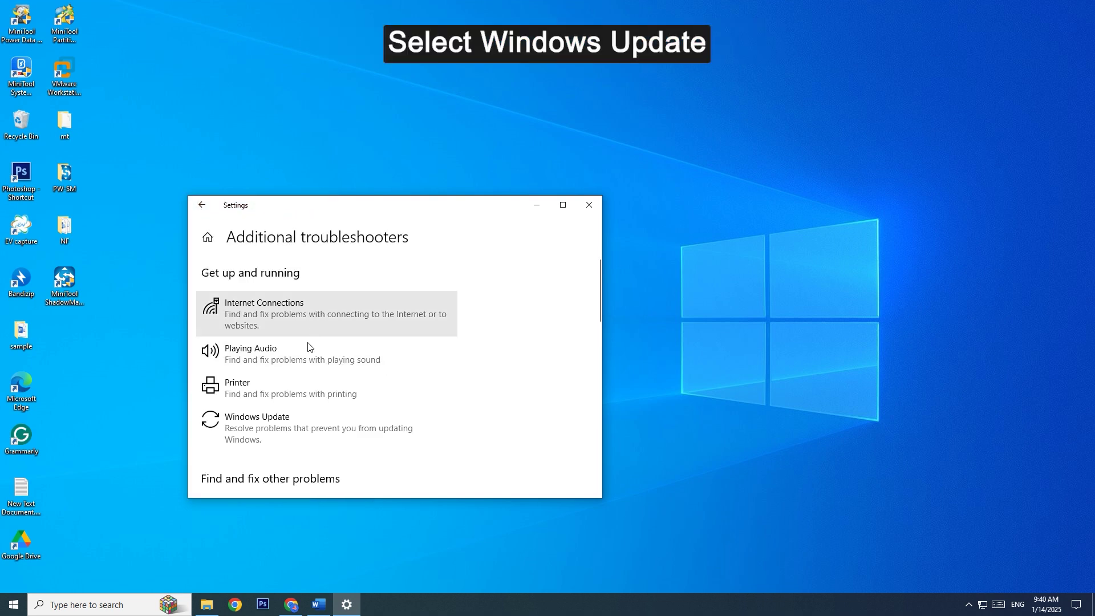
{"action": "left_click", "coordinate": [239, 428]}
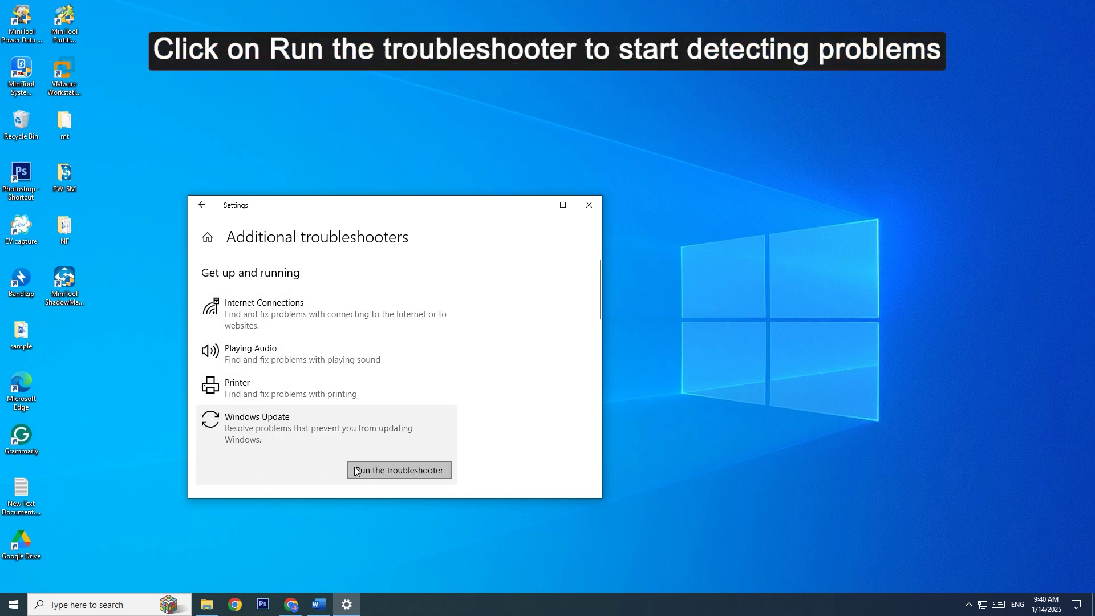
{"action": "left_click", "coordinate": [431, 476]}
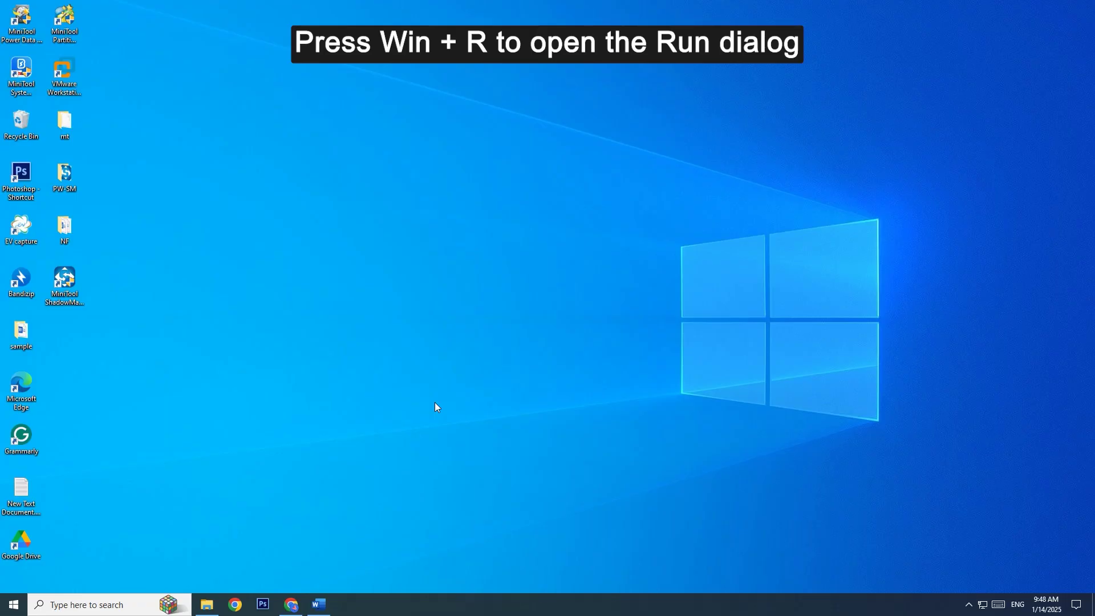
Launch cmd from the Run box as administrator using Ctrl+Shift+Enter.
{"action": "key", "text": "super+r"}
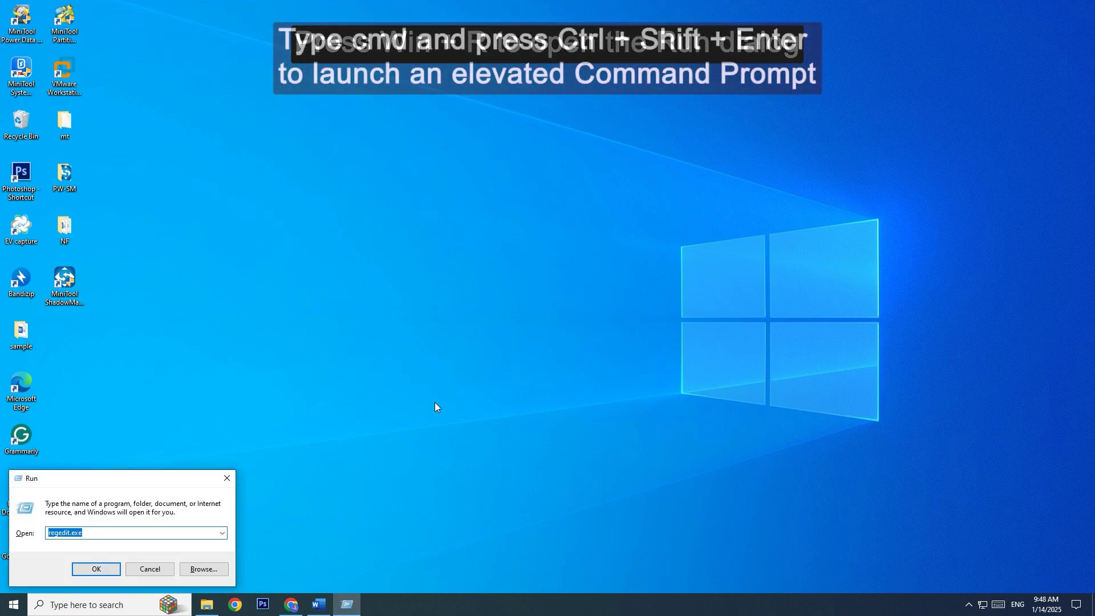
{"action": "type", "text": "cmd"}
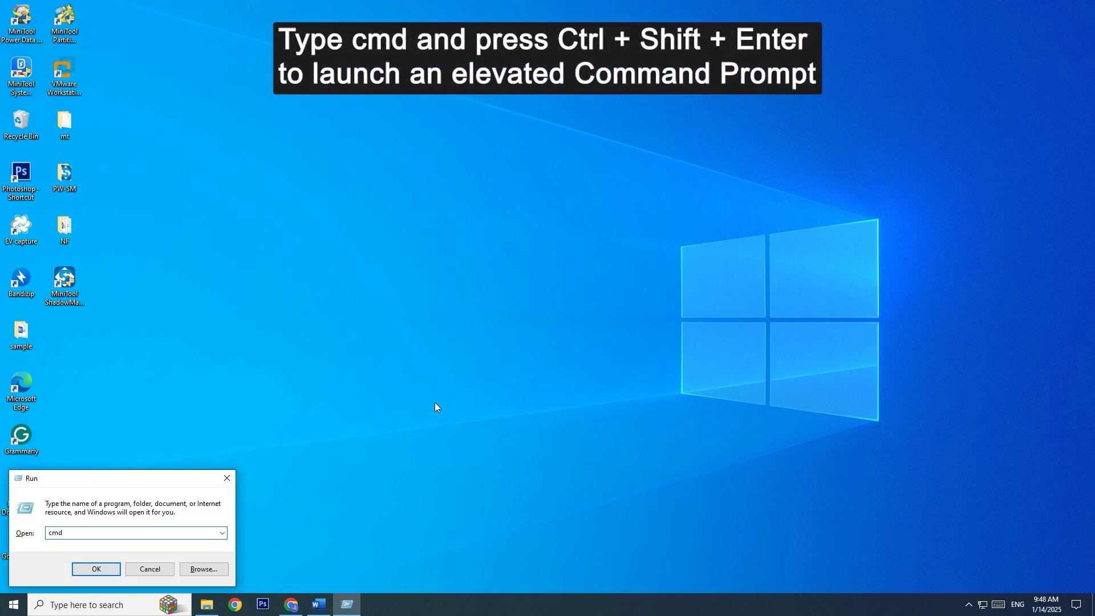
{"action": "key", "text": "ctrl+shift+Return"}
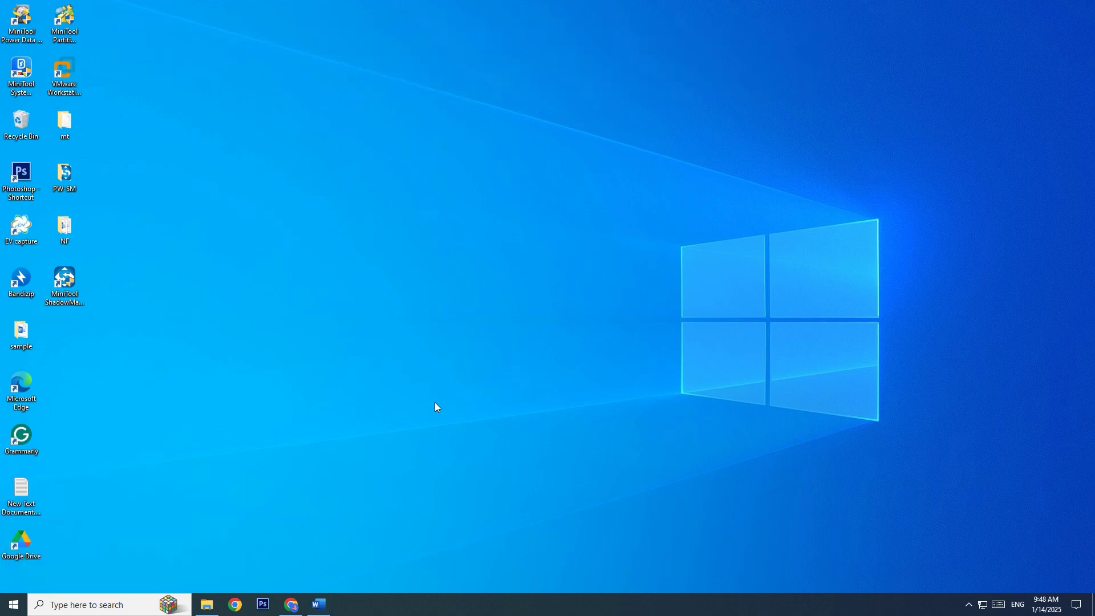
Run sfc /scannow in Command Prompt to repair corrupt system files.
{"action": "left_click_drag", "start_coordinate": [373, 81], "coordinate": [491, 203]}
{"action": "type", "text": "sfc"}
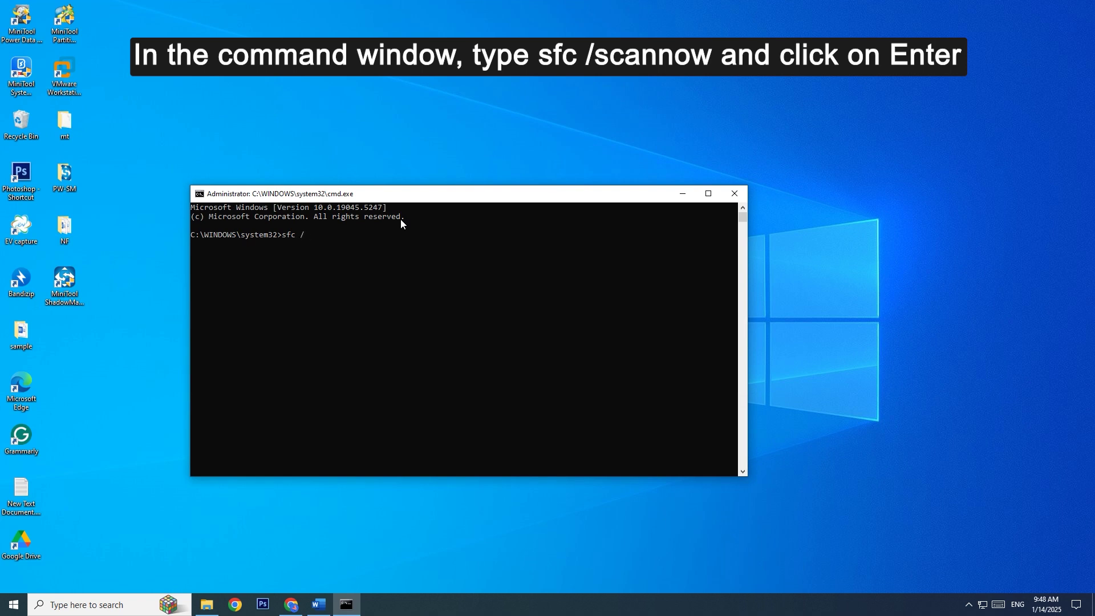
{"action": "type", "text": " /scannow"}
{"action": "key", "text": "Return"}
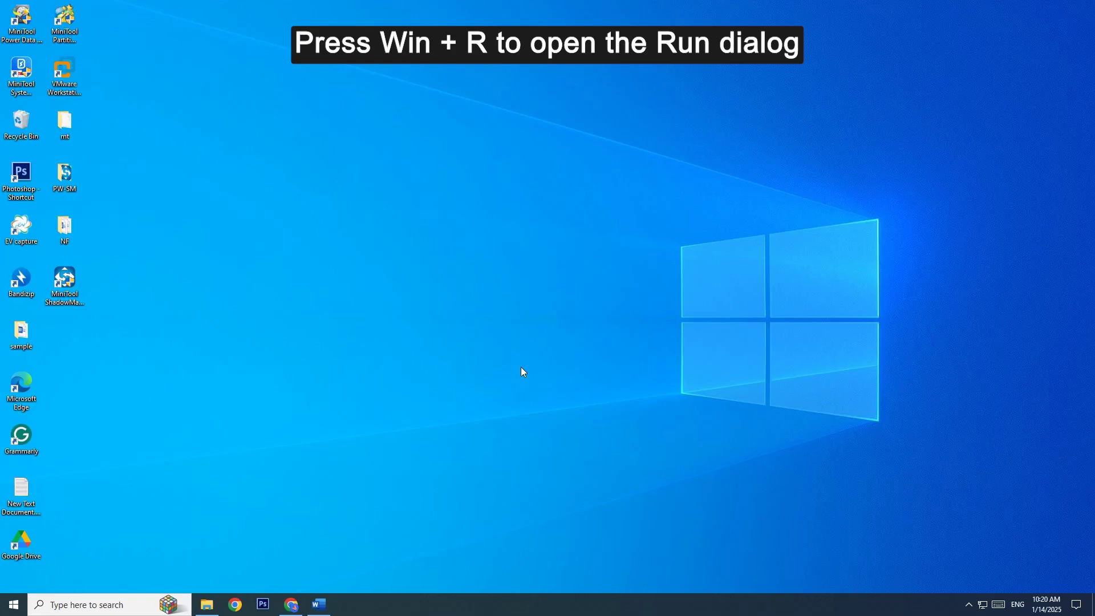
Open a new administrator Command Prompt by running cmd from Win+R with Ctrl+Shift+Enter.
{"action": "key", "text": "super+r"}
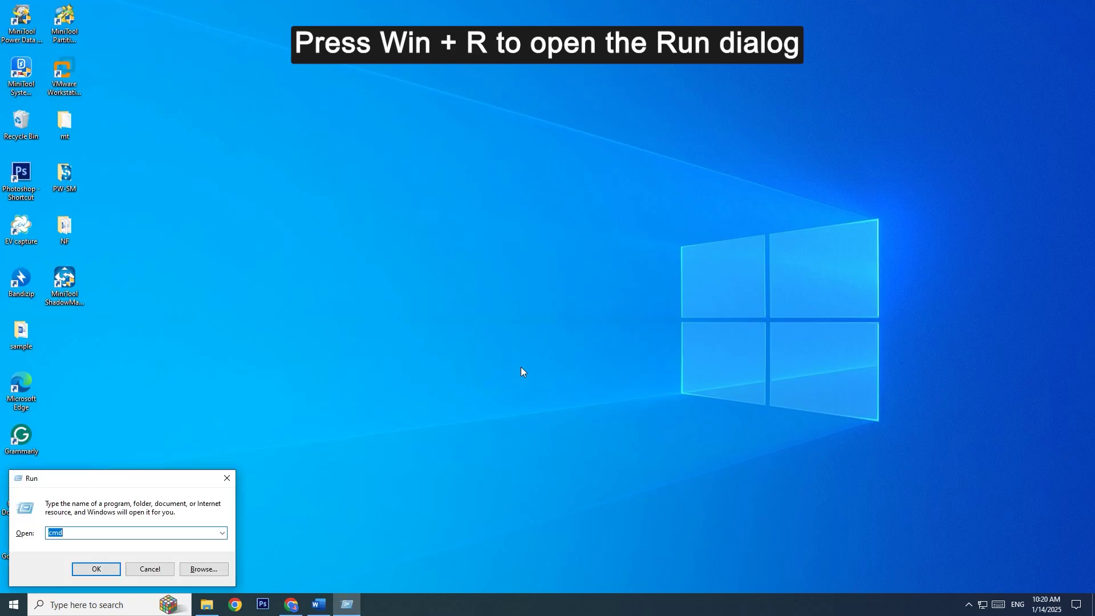
{"action": "type", "text": "cmd"}
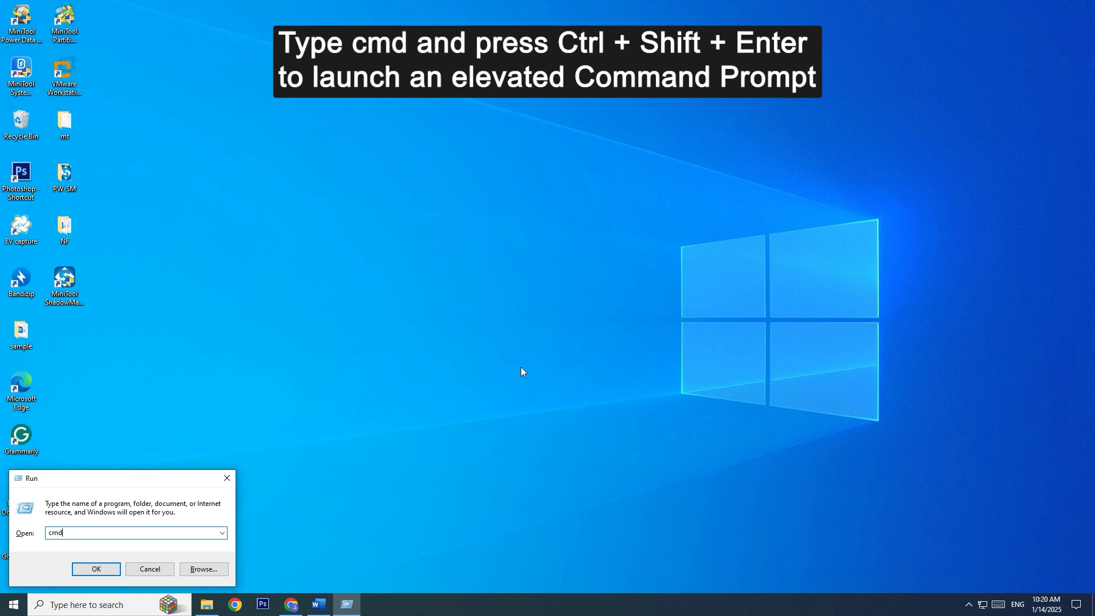
{"action": "key", "text": "ctrl+shift+Return"}
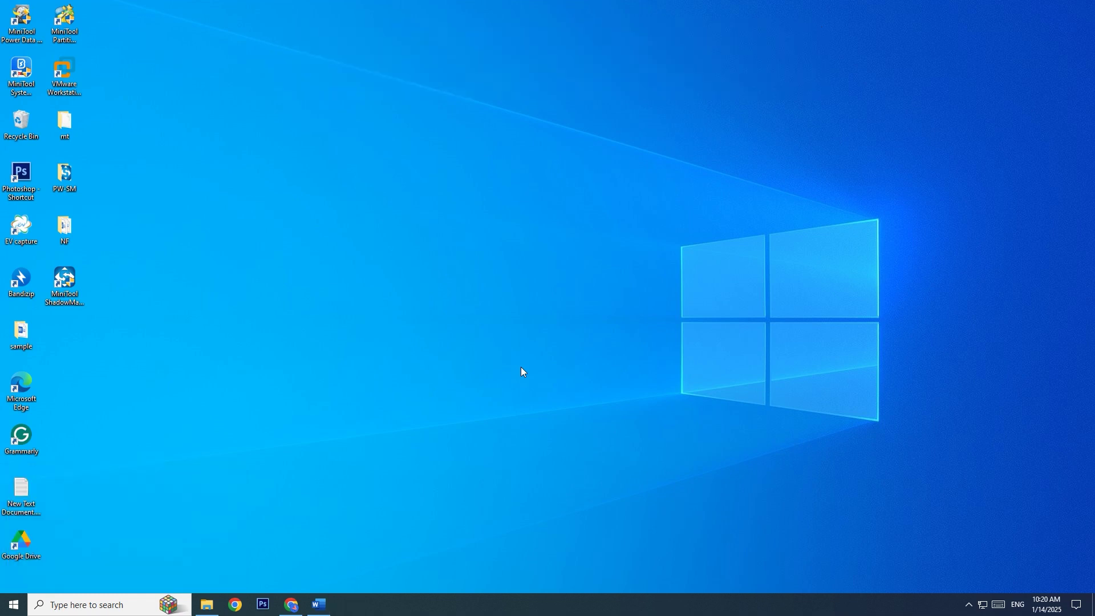
{"action": "left_click_drag", "start_coordinate": [399, 121], "coordinate": [484, 205]}
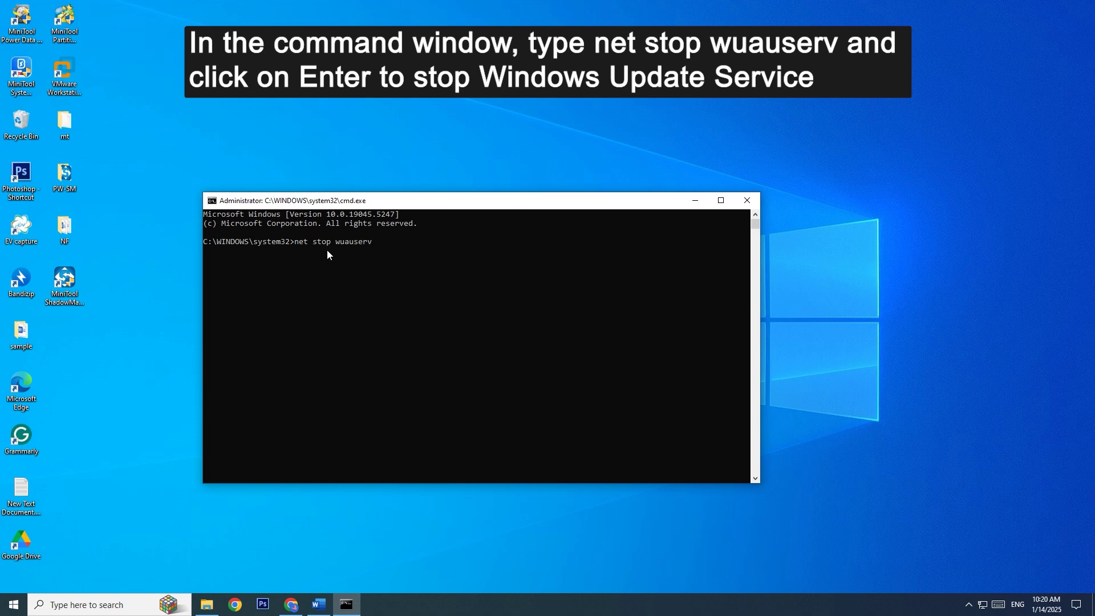
Run net stop wuauserv and net stop bits to stop both services.
{"action": "key", "text": "Return"}
{"action": "type", "text": "net stop"}
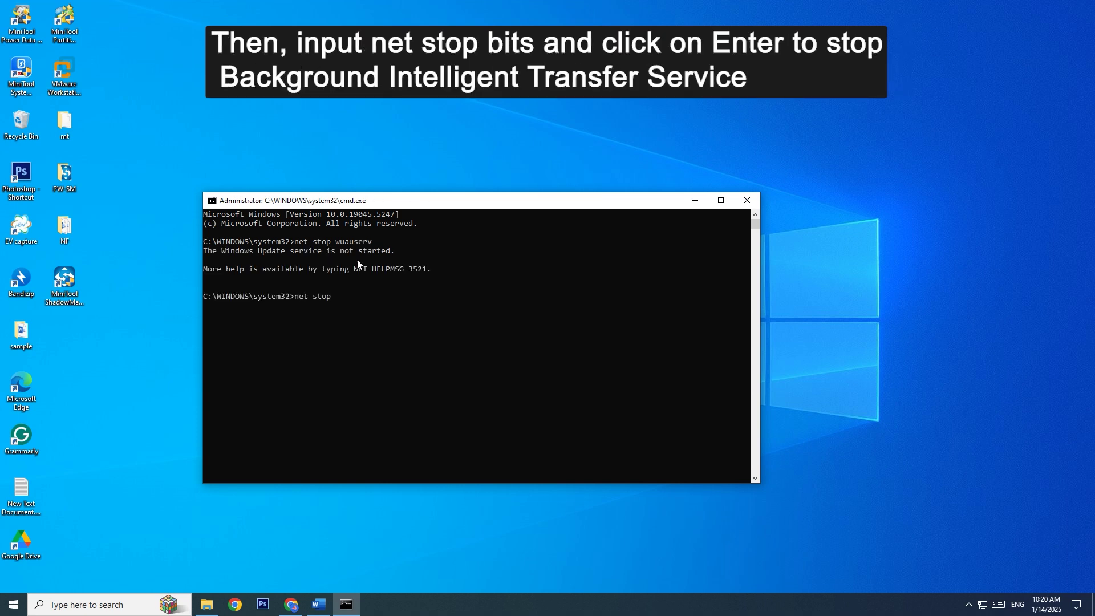
{"action": "type", "text": " bits"}
{"action": "key", "text": "Return"}
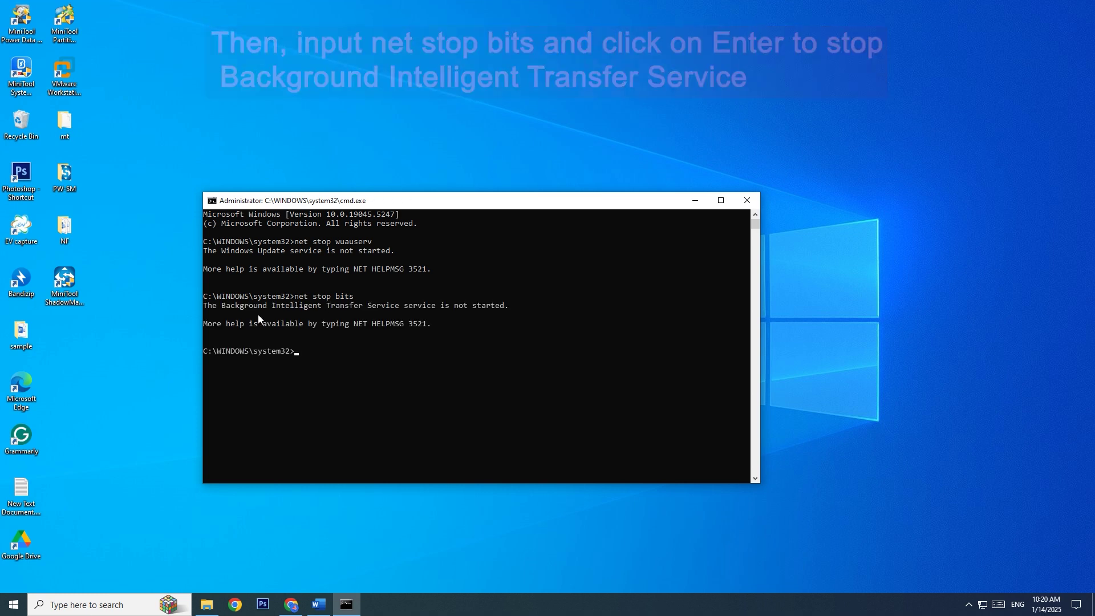
Browse from This PC into Local Disk (C:) > Windows to find SoftwareDistribution.
{"action": "left_click", "coordinate": [206, 610]}
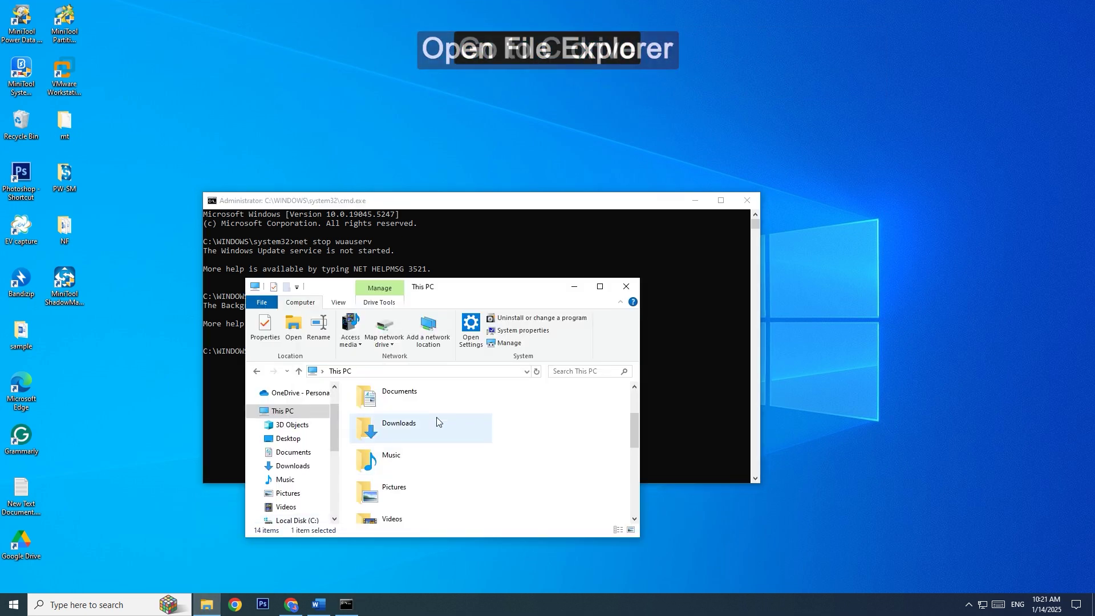
{"action": "scroll", "coordinate": [438, 424], "scroll_direction": "down", "scroll_amount": 1}
{"action": "double_click", "coordinate": [400, 505]}
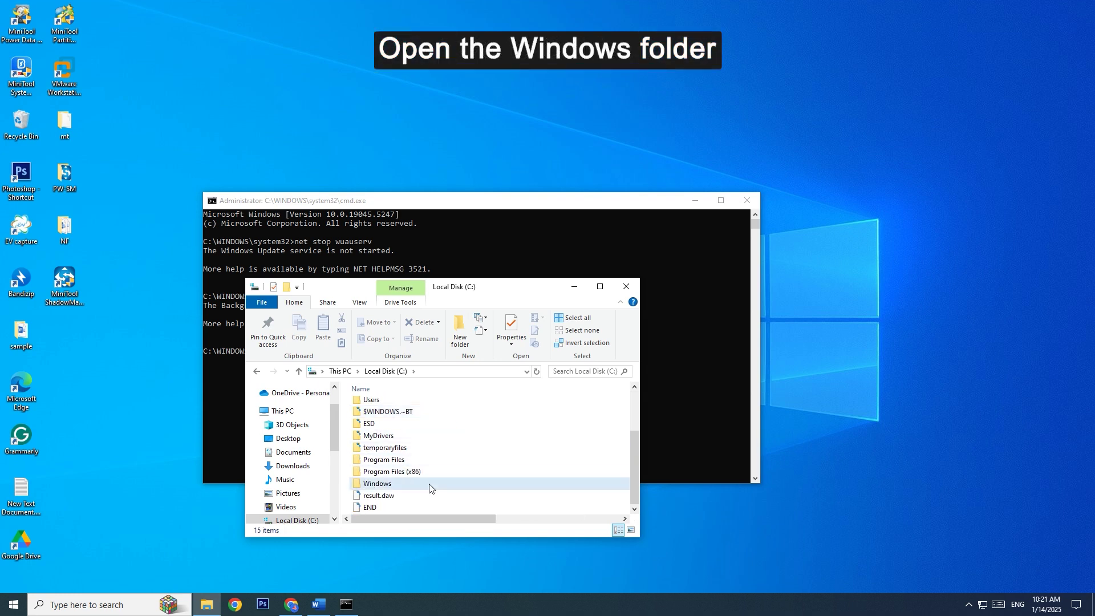
{"action": "double_click", "coordinate": [430, 484]}
{"action": "scroll", "coordinate": [433, 479], "scroll_direction": "down", "scroll_amount": 20}
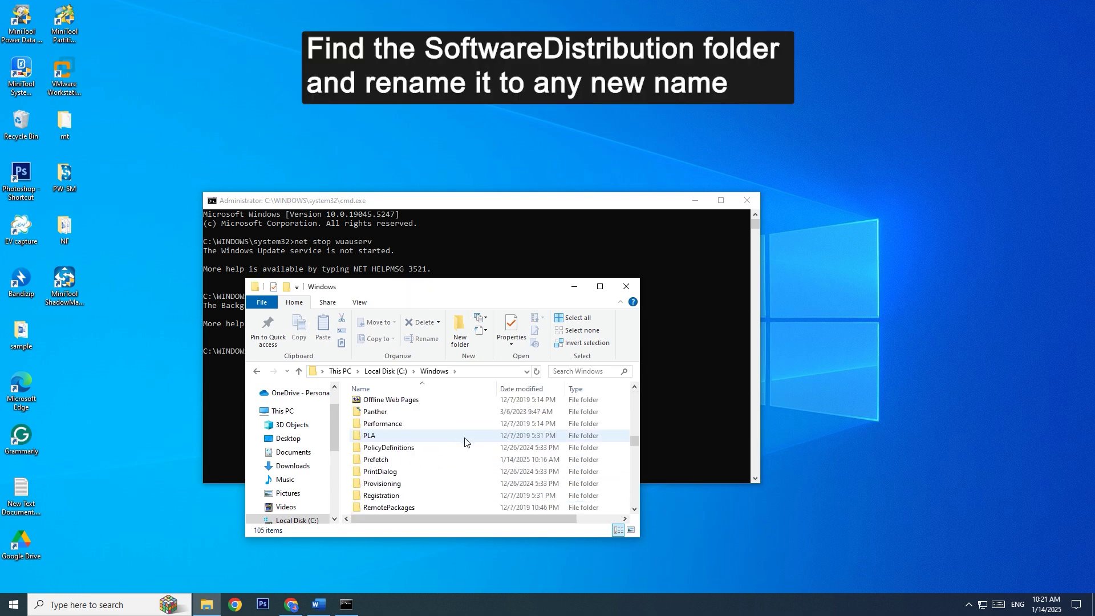
{"action": "scroll", "coordinate": [465, 443], "scroll_direction": "down", "scroll_amount": 3}
{"action": "scroll", "coordinate": [465, 442], "scroll_direction": "down", "scroll_amount": 3}
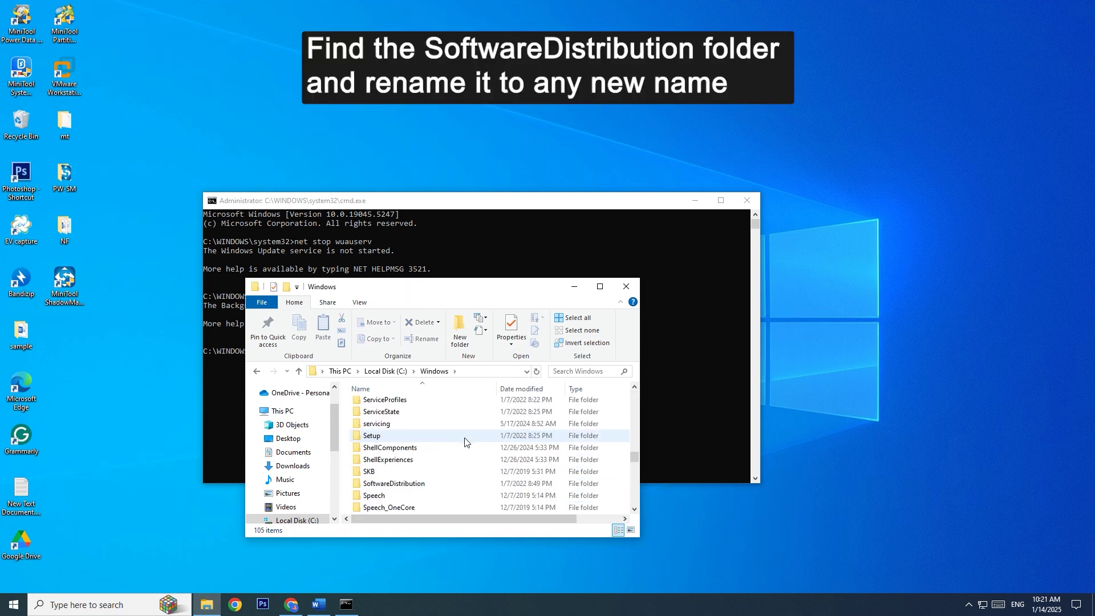
{"action": "scroll", "coordinate": [431, 479], "scroll_direction": "down", "scroll_amount": 1}
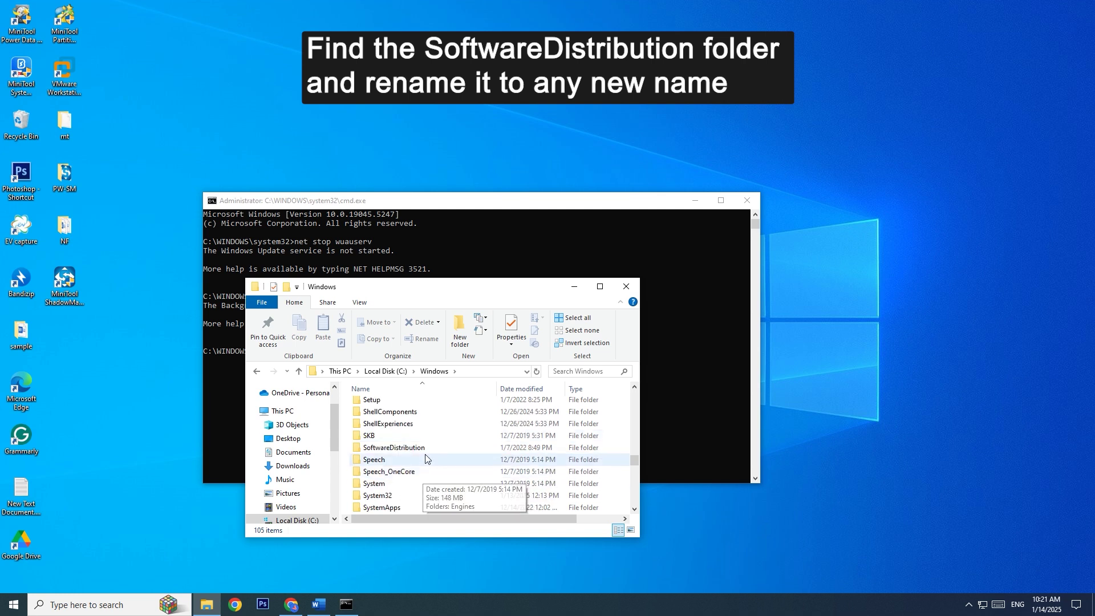
Rename the SoftwareDistribution folder to SoftwareDistribution.old.
{"action": "right_click", "coordinate": [425, 449]}
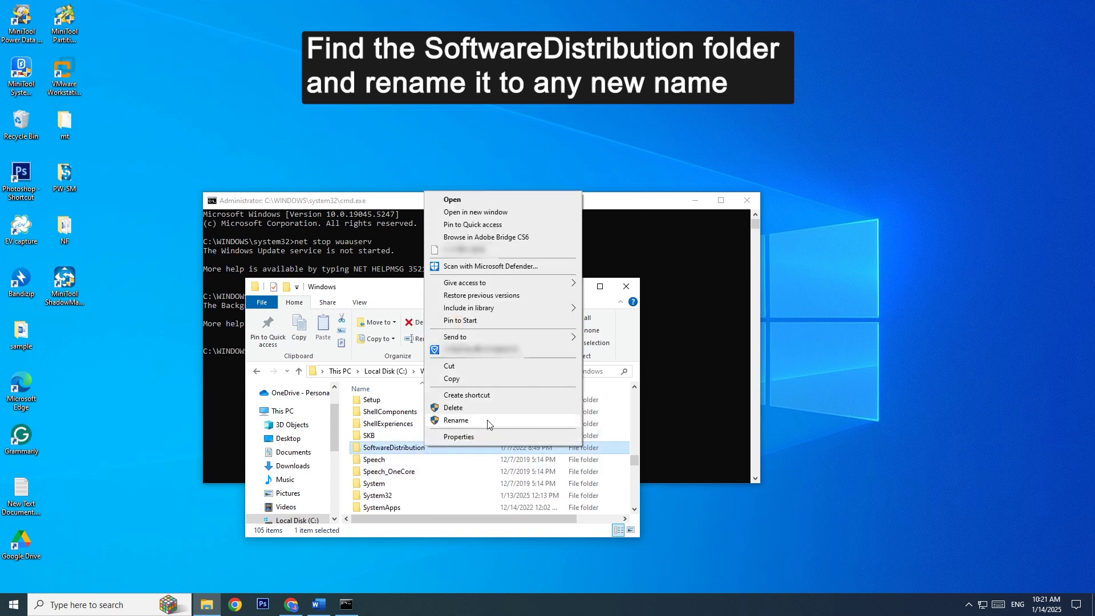
{"action": "left_click", "coordinate": [486, 421]}
{"action": "left_click", "coordinate": [432, 447]}
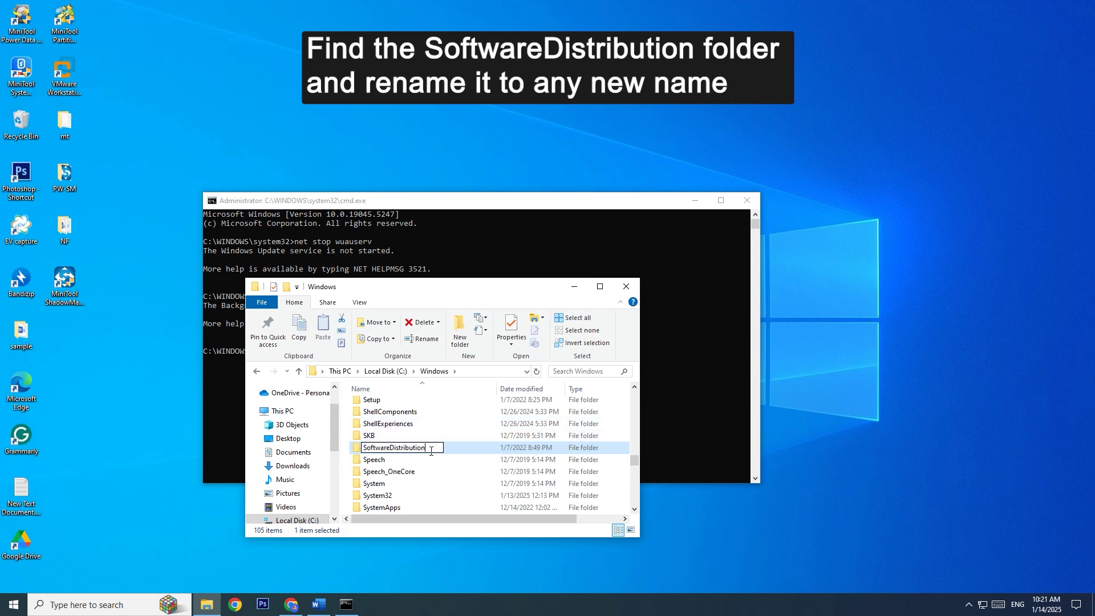
{"action": "type", "text": ".old"}
{"action": "key", "text": "Return"}
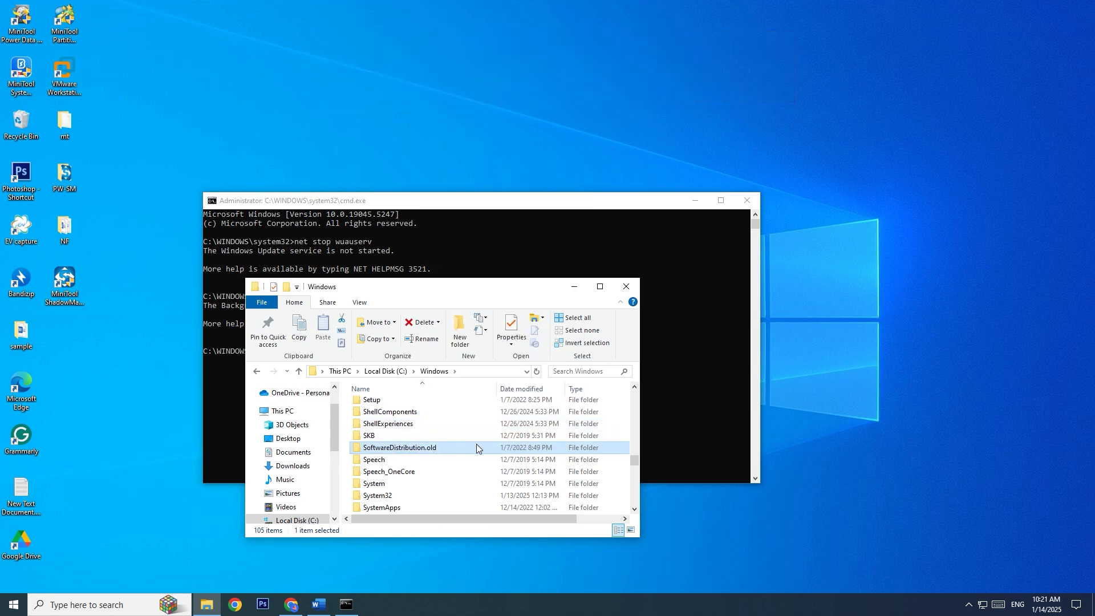
Run net start wuauserv and net start bits in Command Prompt to restart both services.
{"action": "left_click", "coordinate": [575, 286]}
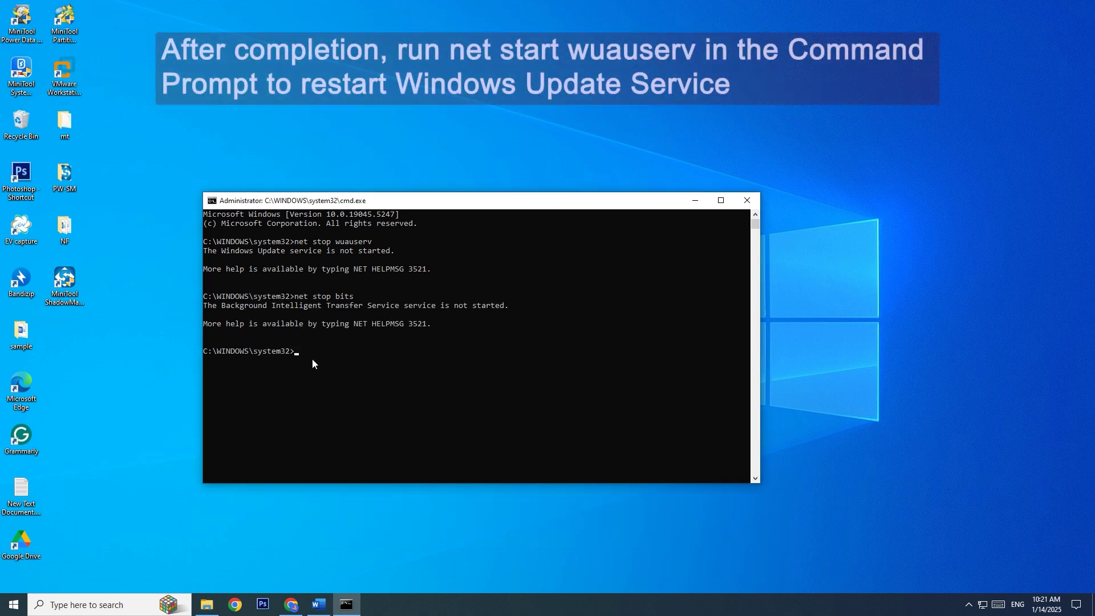
{"action": "type", "text": "net start wuauserv"}
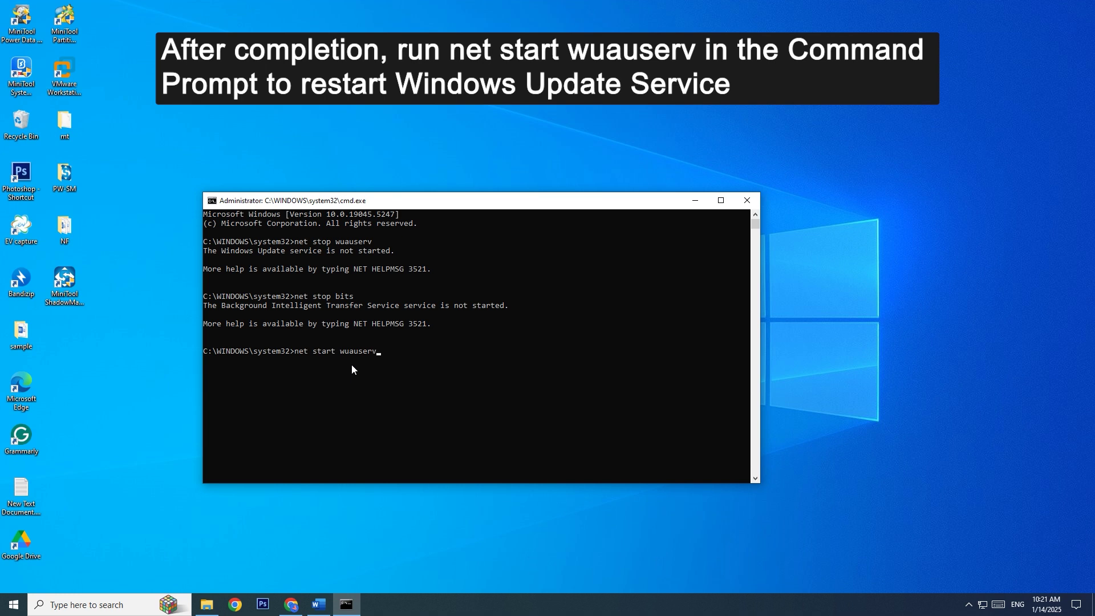
{"action": "key", "text": "Return"}
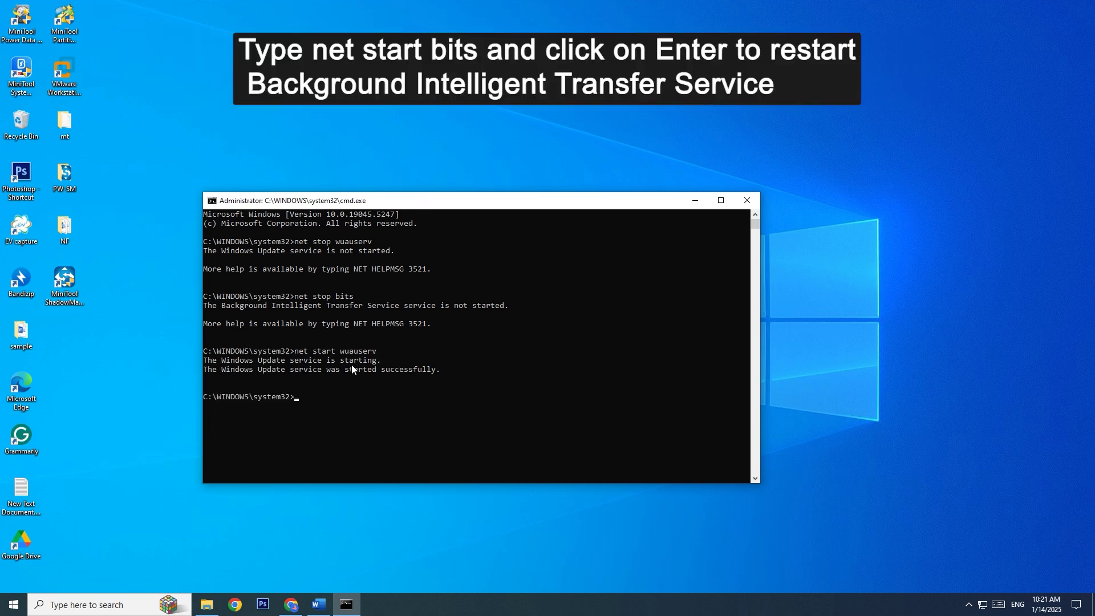
{"action": "type", "text": "net start bits"}
{"action": "key", "text": "Return"}
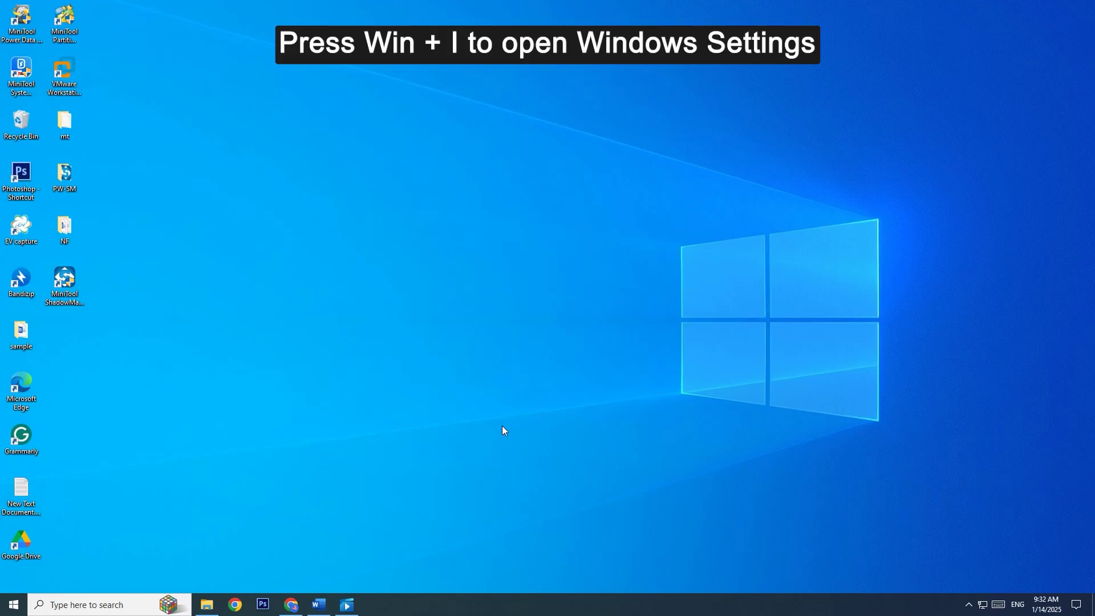
Open Windows Settings with Win+I and go to the Time & Language Date & time page.
{"action": "key", "text": "super+i"}
{"action": "scroll", "coordinate": [493, 422], "scroll_direction": "down", "scroll_amount": 5}
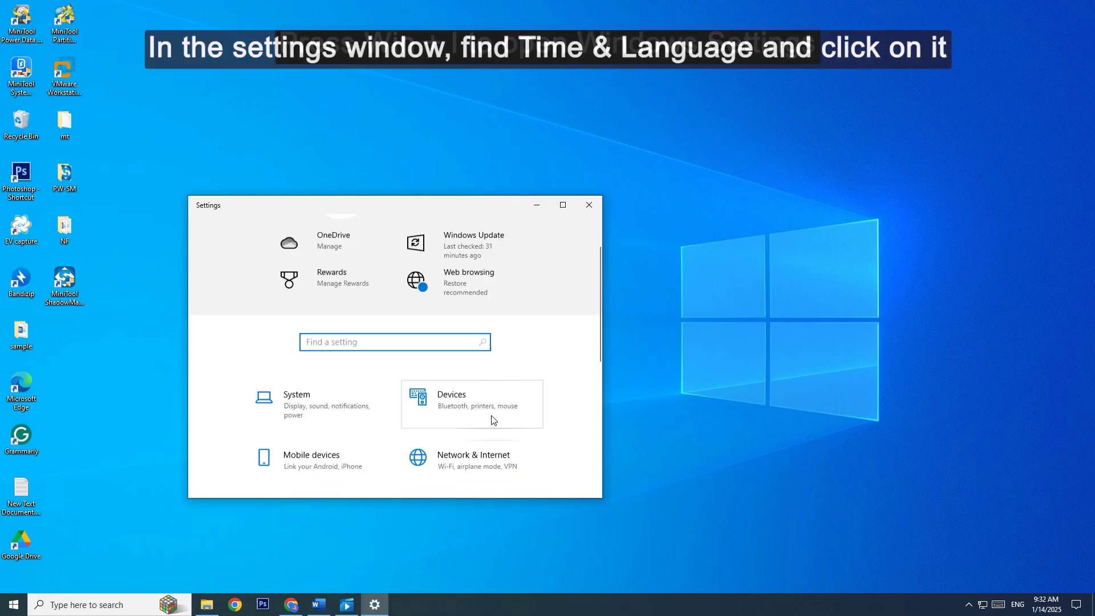
{"action": "scroll", "coordinate": [492, 420], "scroll_direction": "down", "scroll_amount": 1}
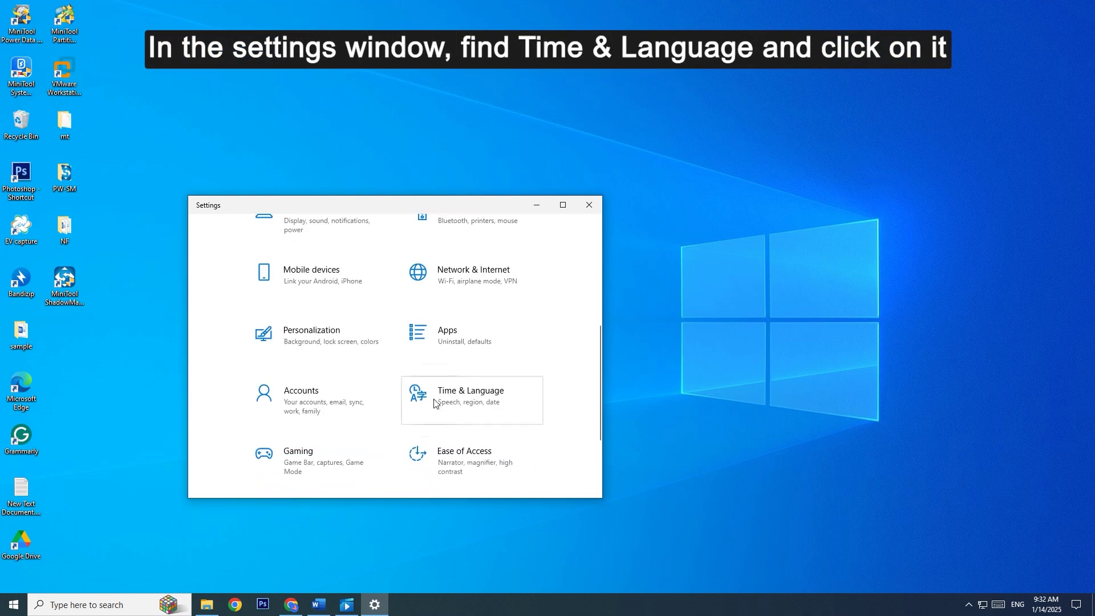
{"action": "left_click", "coordinate": [504, 403]}
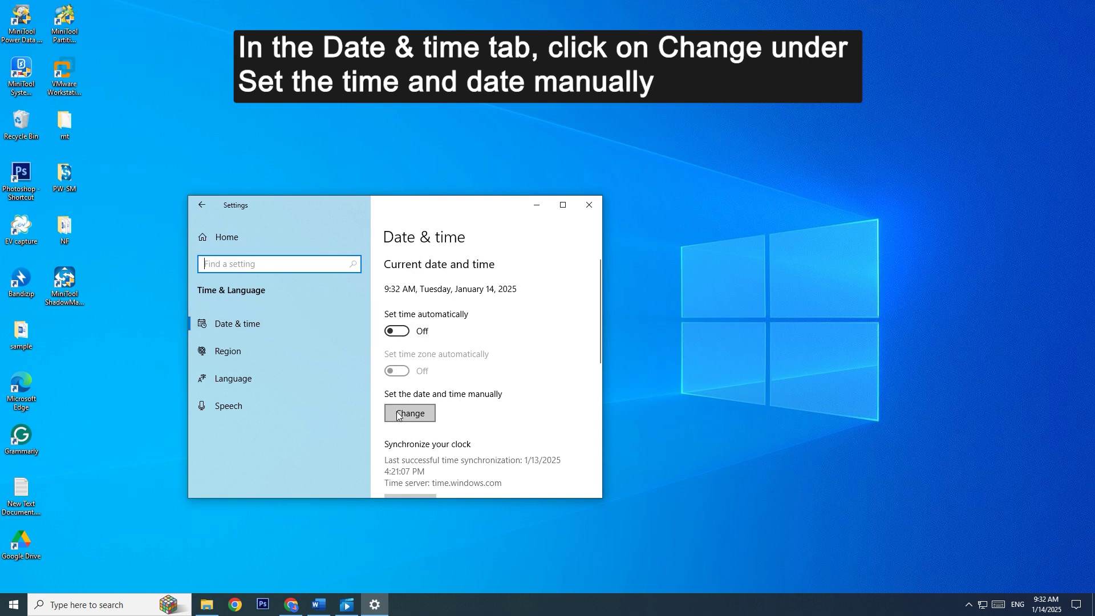
Manually change the system clock hour from 9 to 10, making it 10:32 AM.
{"action": "left_click", "coordinate": [429, 419]}
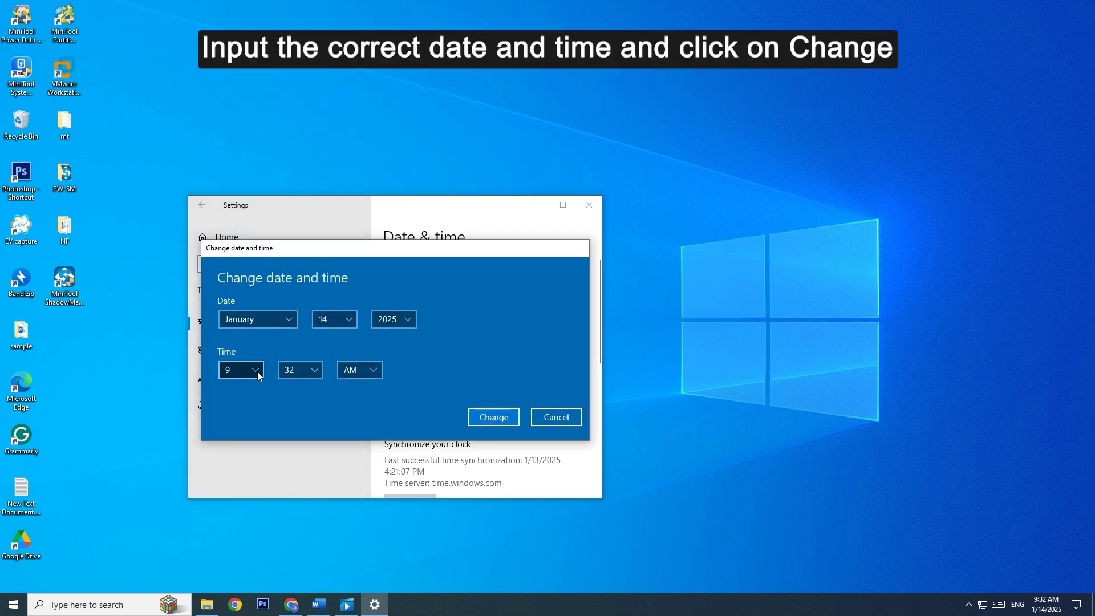
{"action": "left_click", "coordinate": [258, 371]}
{"action": "left_click", "coordinate": [244, 390]}
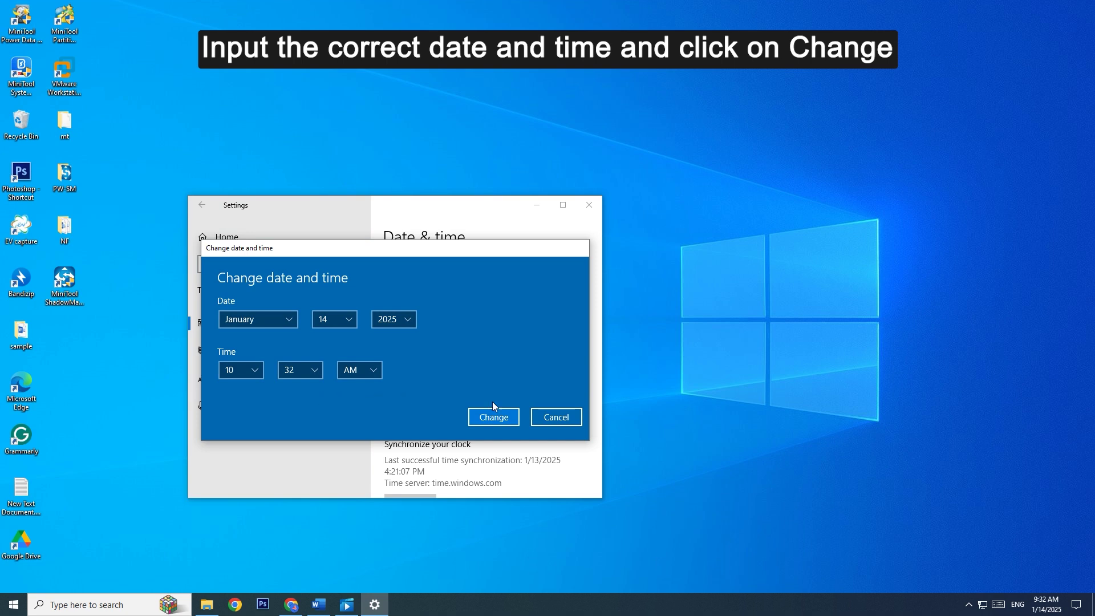
{"action": "left_click", "coordinate": [504, 418]}
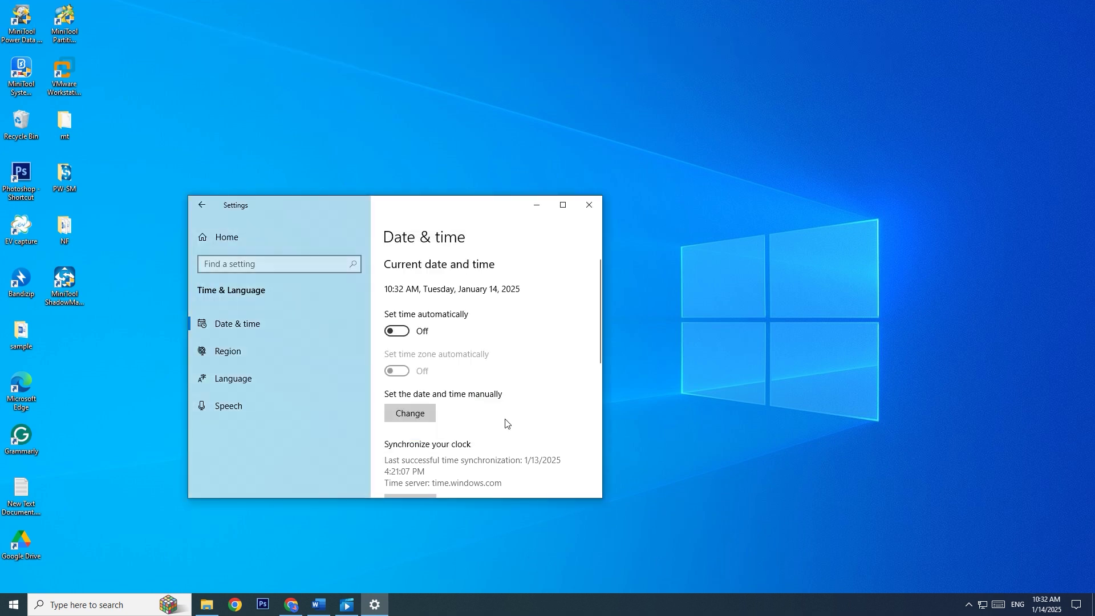